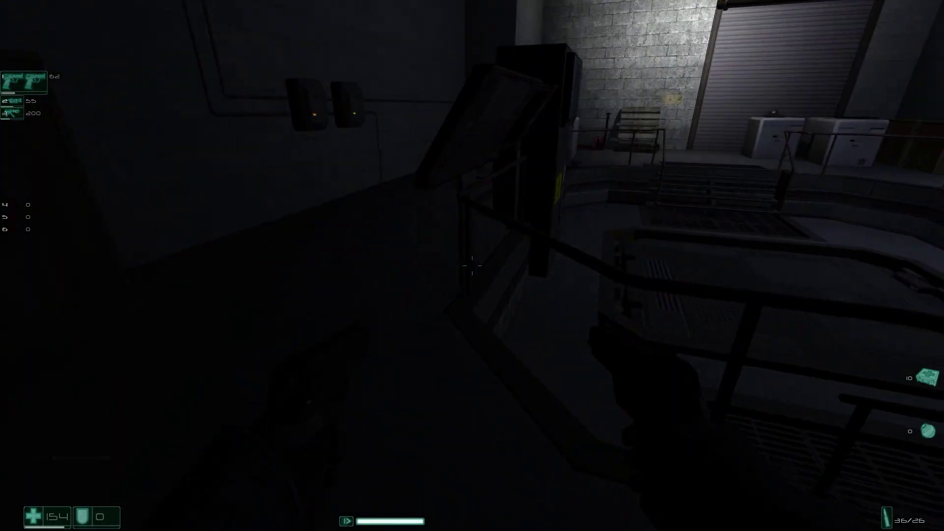
{"action": "key", "text": "w"}
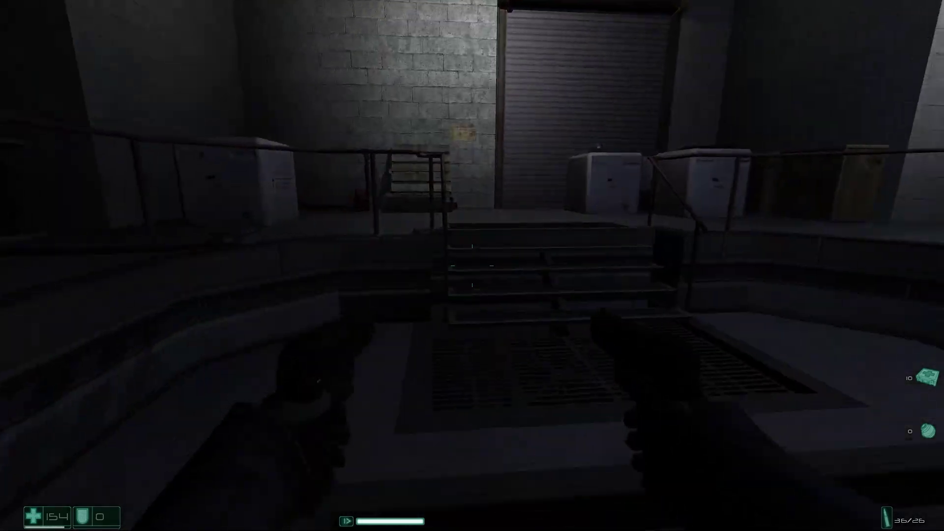
{"action": "key", "text": "w"}
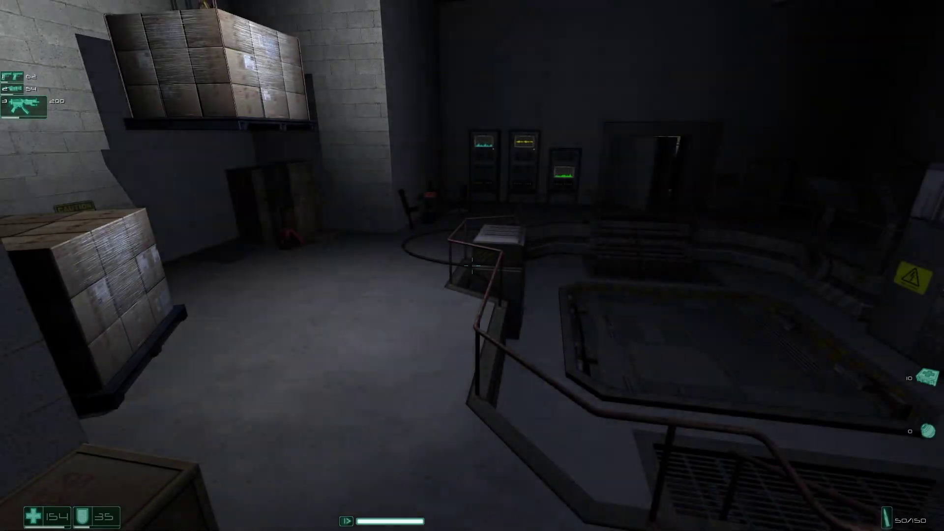
{"action": "key", "text": "f"}
{"action": "key", "text": "1"}
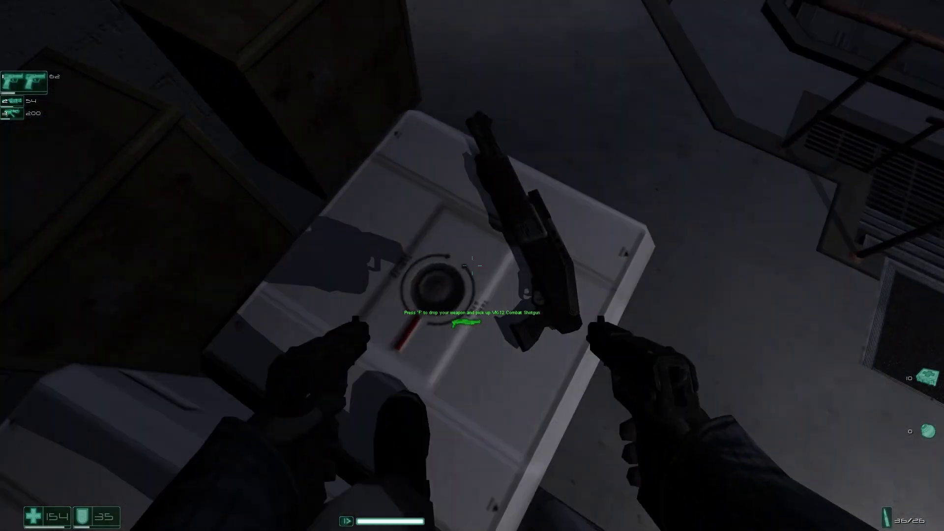
{"action": "key", "text": "f"}
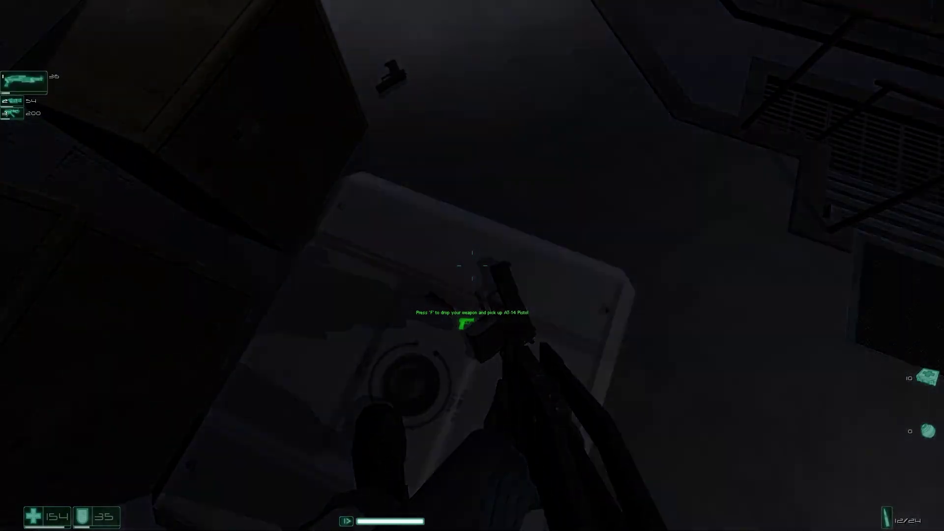
{"action": "key", "text": "w"}
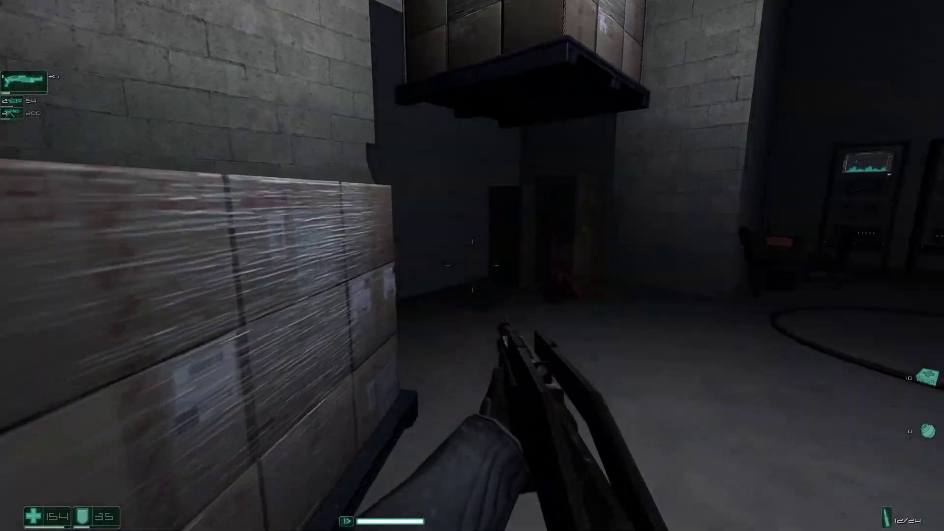
{"action": "key", "text": "w"}
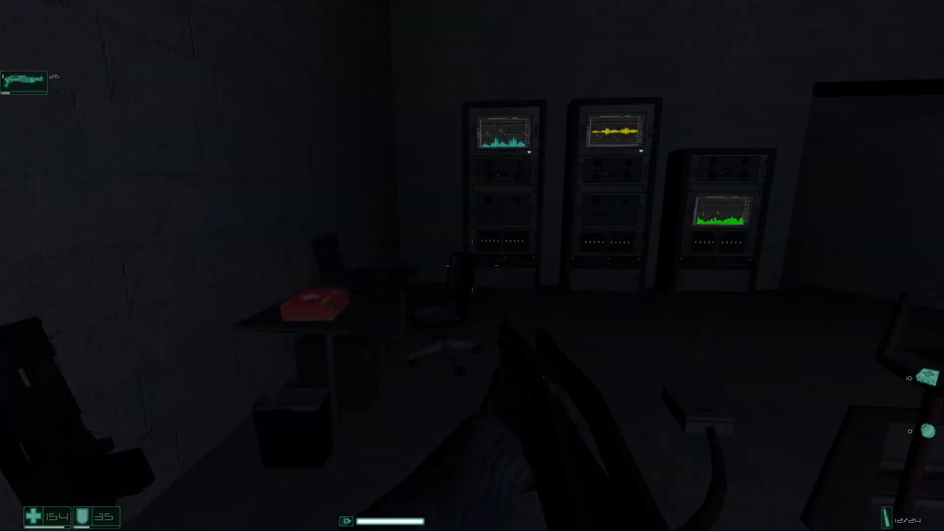
{"action": "key", "text": "w"}
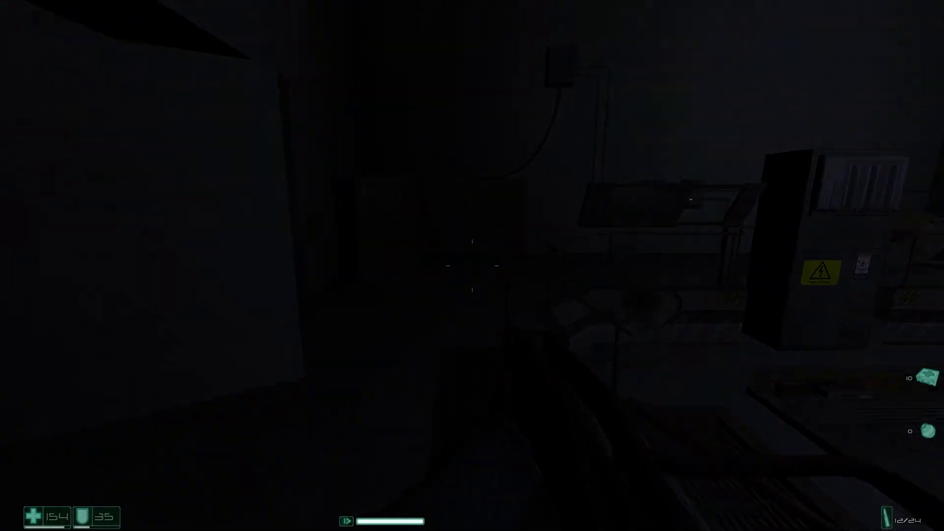
{"action": "key", "text": "w"}
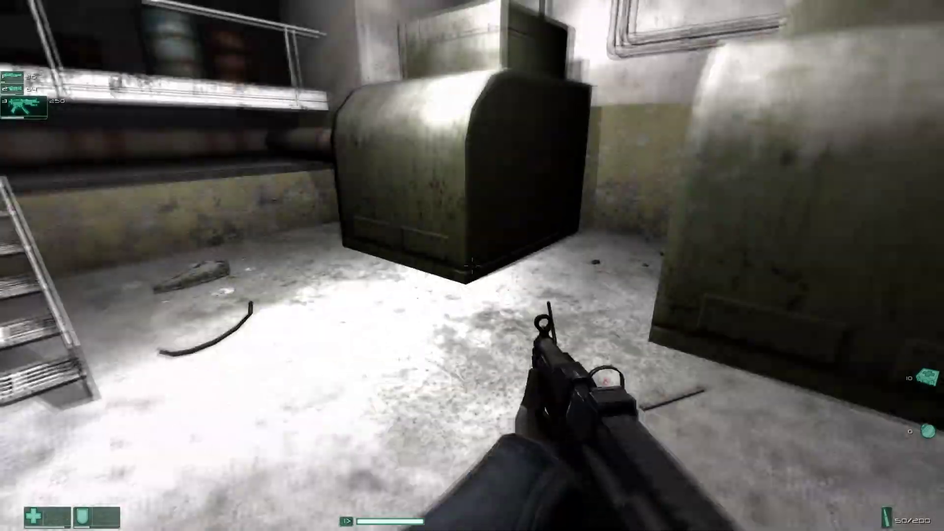
{"action": "key", "text": "w"}
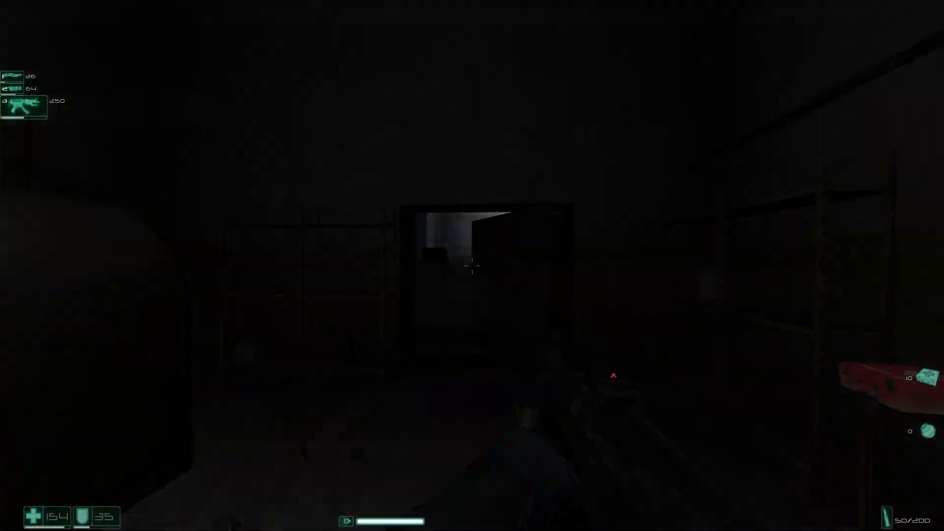
{"action": "key", "text": "w"}
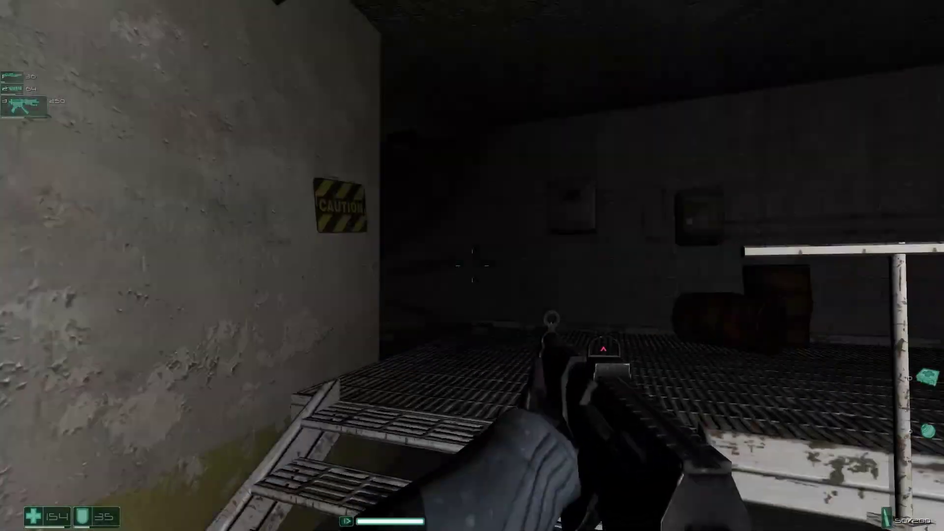
{"action": "left_click", "coordinate": [472, 265]}
{"action": "key", "text": "w"}
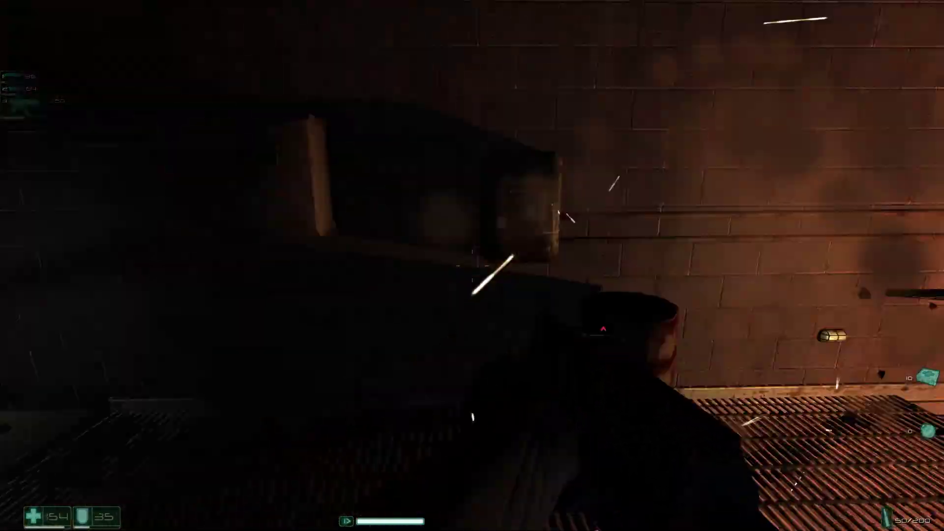
{"action": "key", "text": "w"}
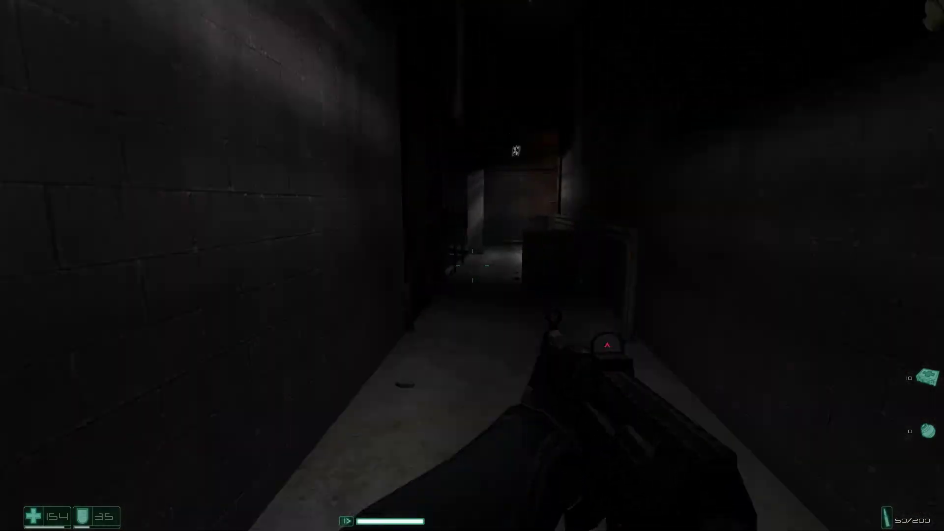
{"action": "left_click", "coordinate": [471, 266]}
{"action": "key", "text": "w"}
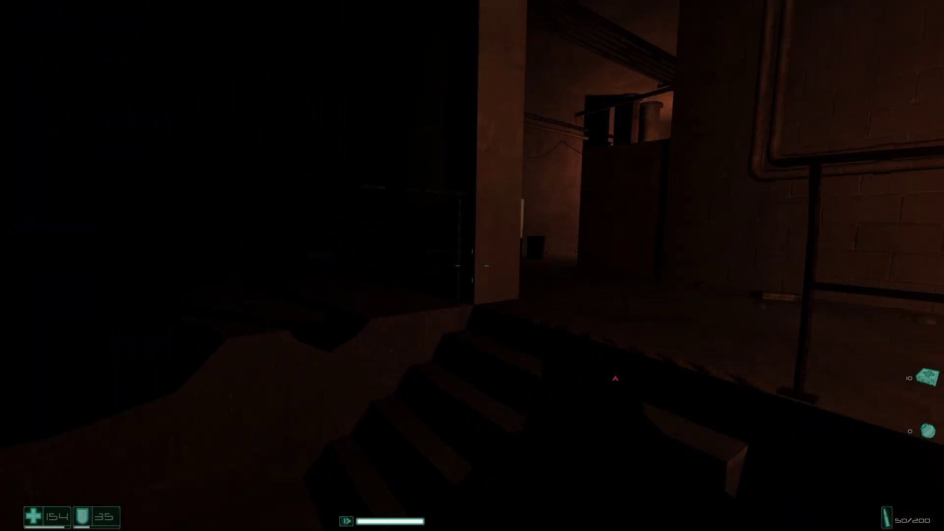
{"action": "key", "text": "w"}
{"action": "left_click", "coordinate": [472, 266]}
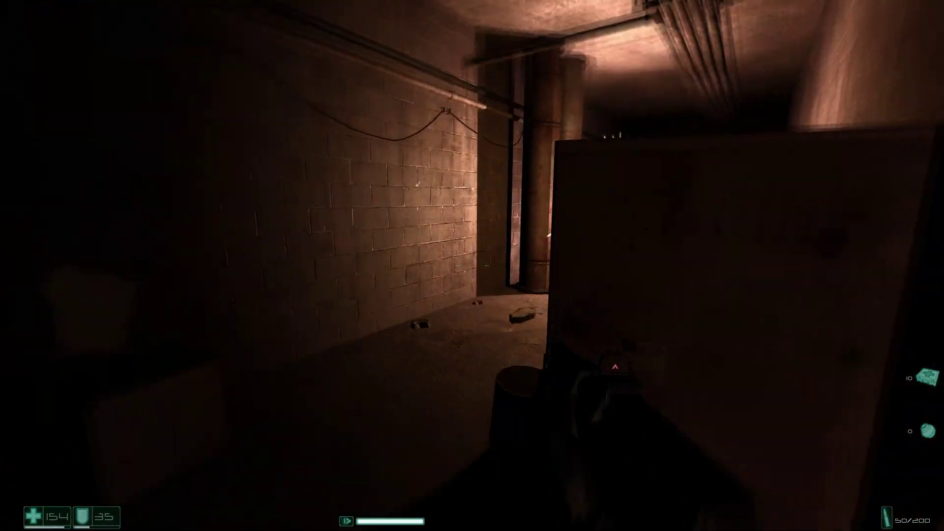
{"action": "key", "text": "w"}
{"action": "left_click", "coordinate": [472, 266]}
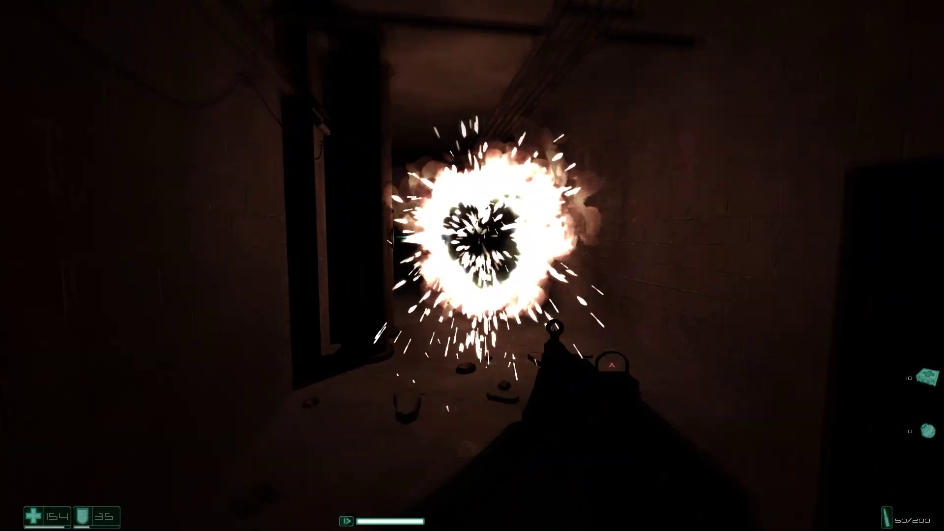
{"action": "key", "text": "w"}
{"action": "left_click", "coordinate": [472, 265]}
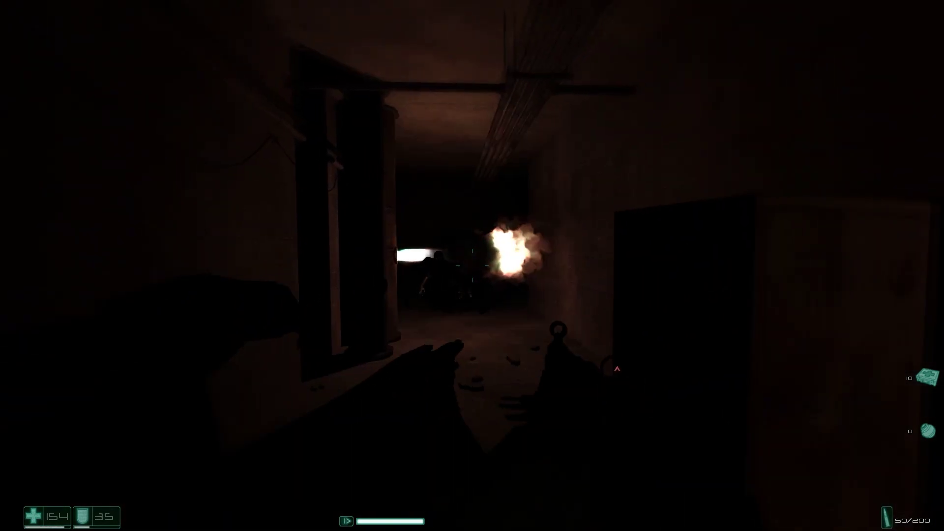
{"action": "key", "text": "w"}
{"action": "left_click", "coordinate": [472, 266]}
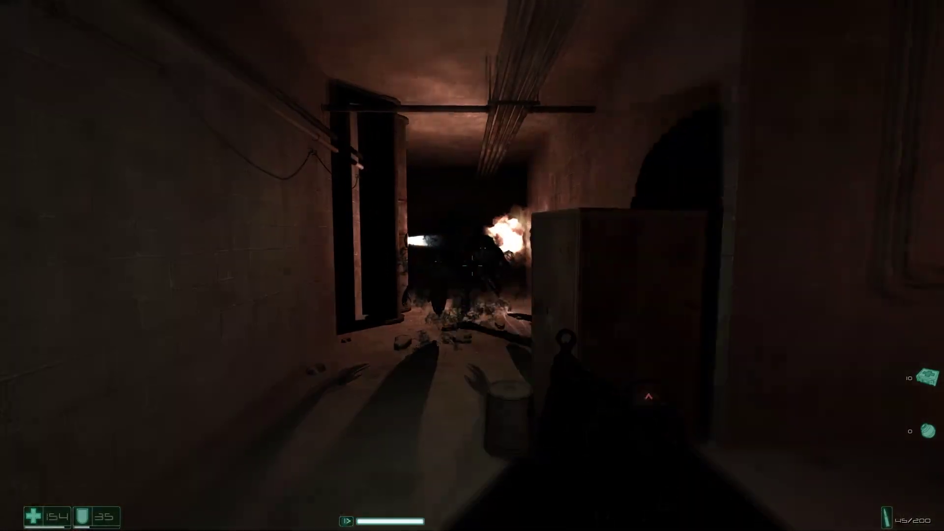
{"action": "left_click", "coordinate": [472, 266]}
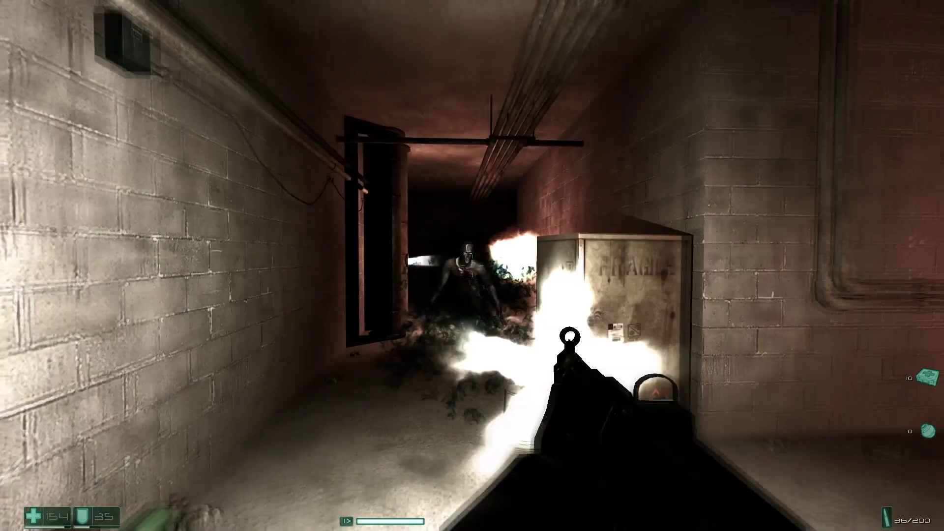
{"action": "left_click", "coordinate": [472, 265]}
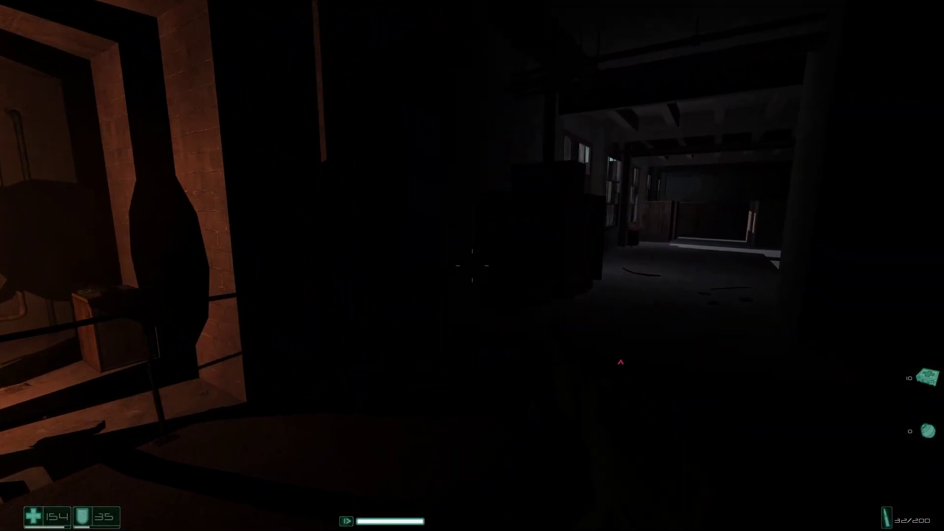
{"action": "key", "text": "w"}
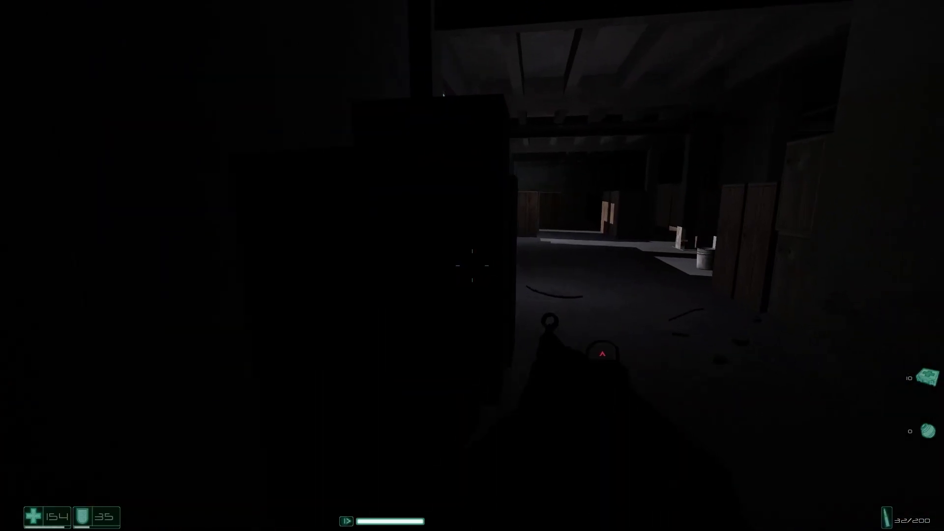
{"action": "key", "text": "r"}
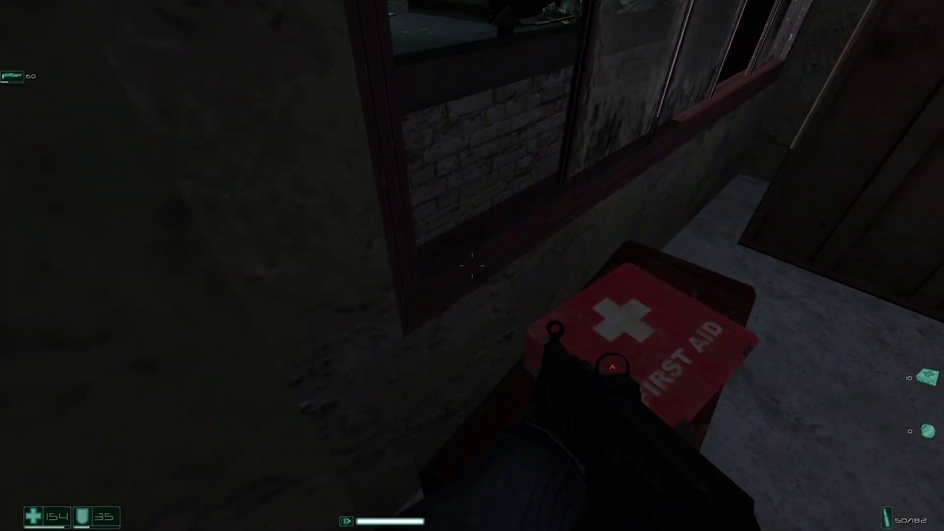
{"action": "key", "text": "w"}
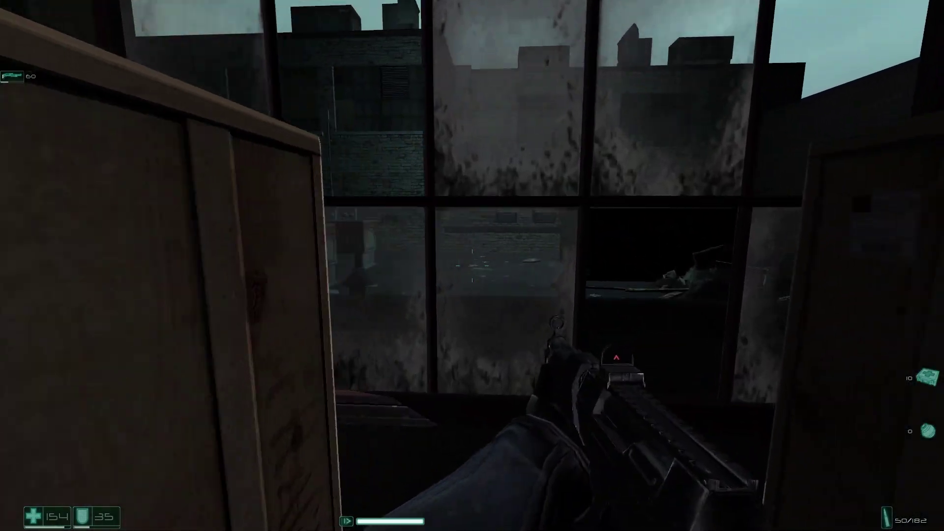
{"action": "key", "text": "w"}
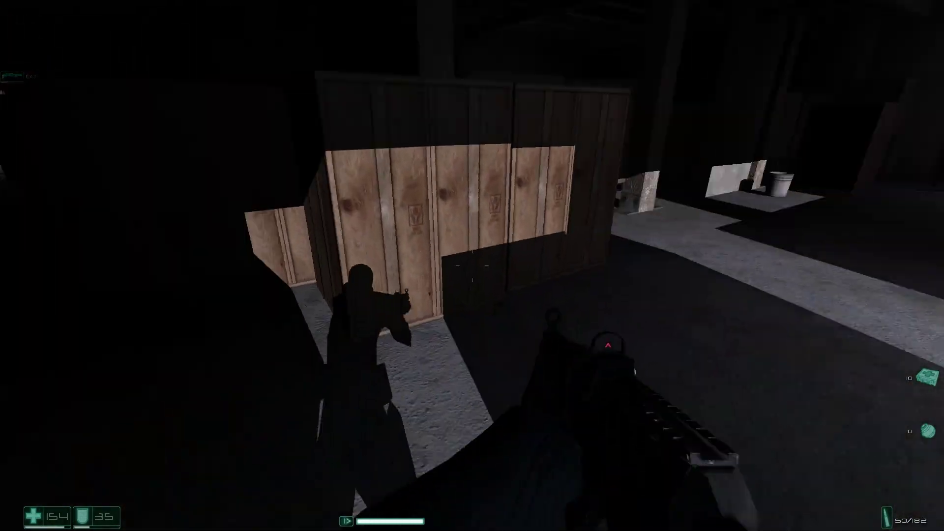
{"action": "key", "text": "w"}
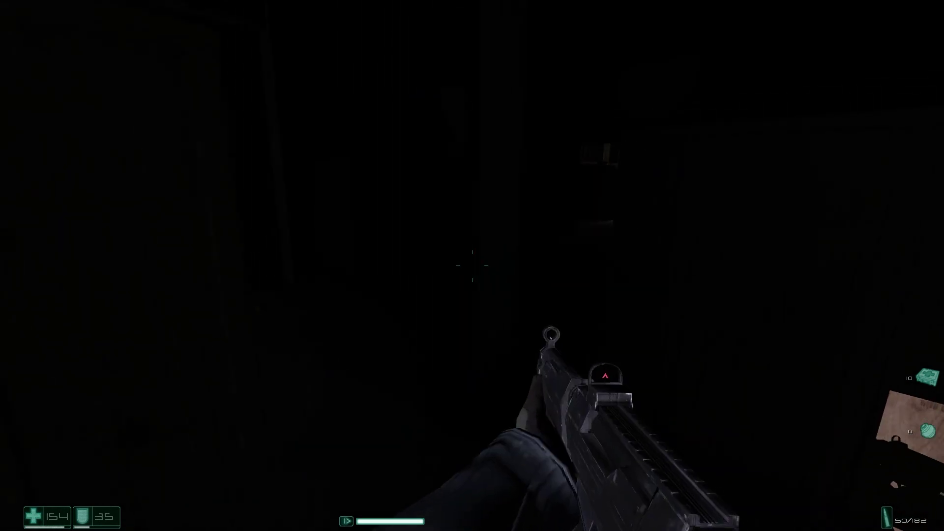
{"action": "key", "text": "w"}
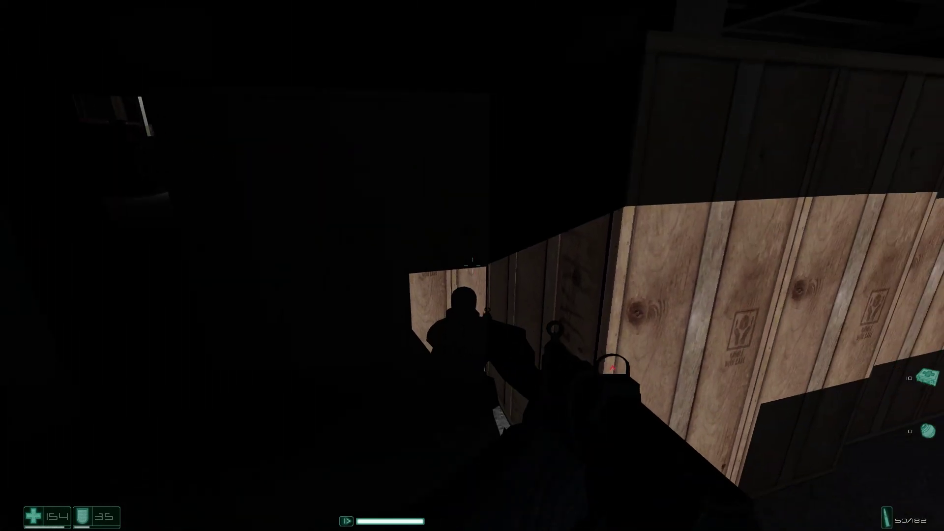
{"action": "key", "text": "f"}
{"action": "key", "text": "w"}
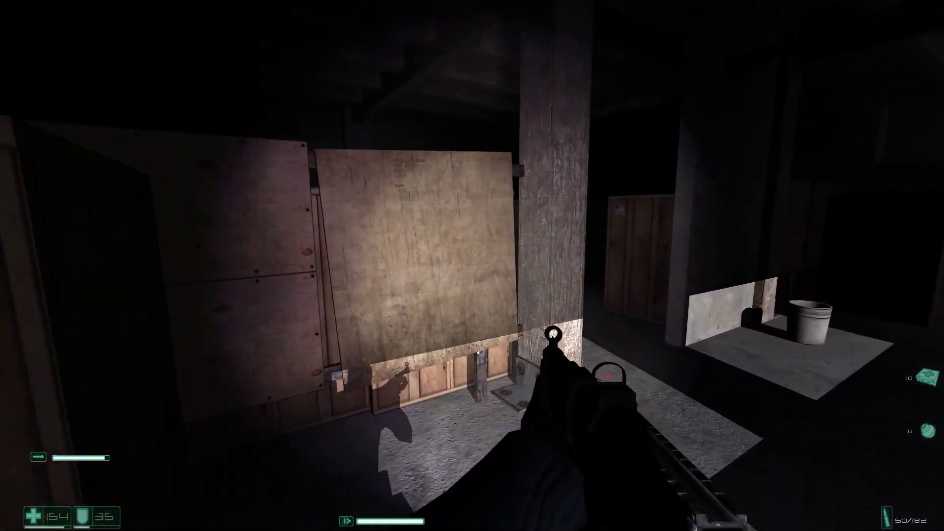
{"action": "key", "text": "w"}
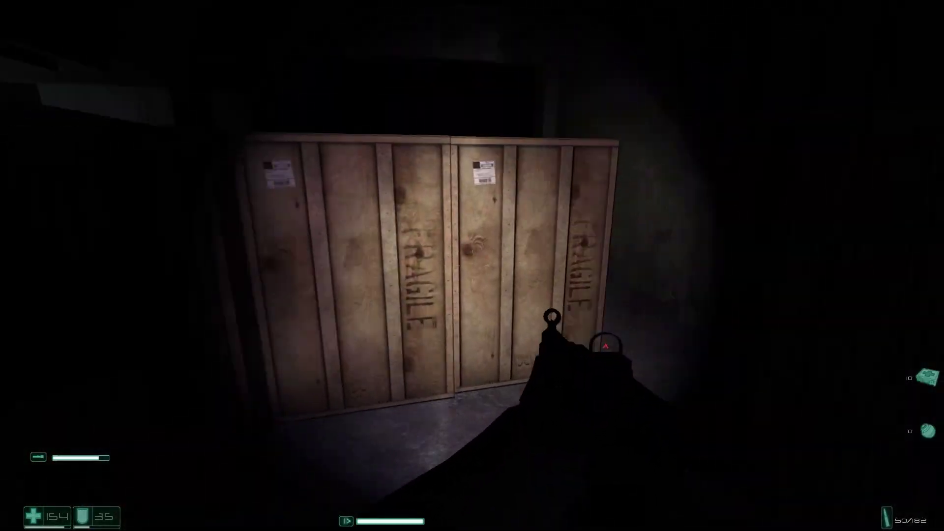
{"action": "key", "text": "w"}
{"action": "key", "text": "w"}
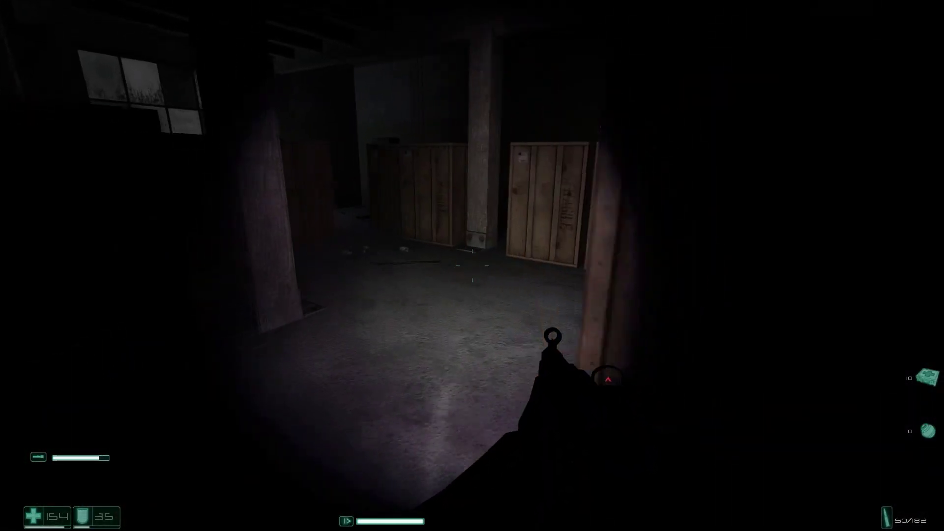
{"action": "key", "text": "w"}
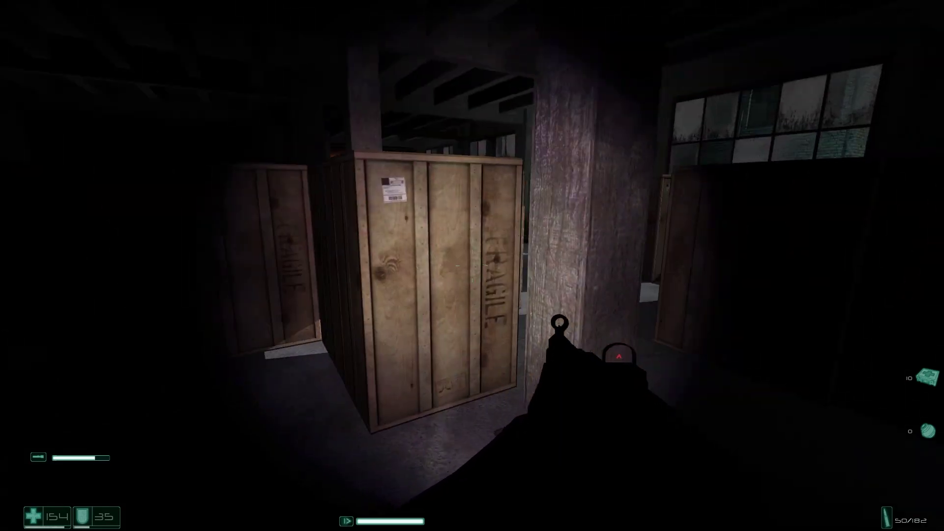
{"action": "key", "text": "w"}
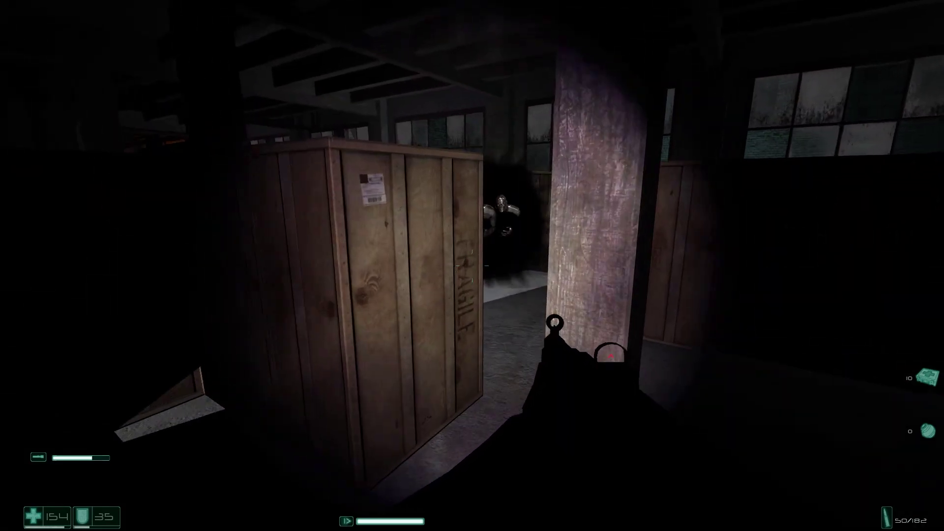
{"action": "key", "text": "w"}
{"action": "key", "text": "f"}
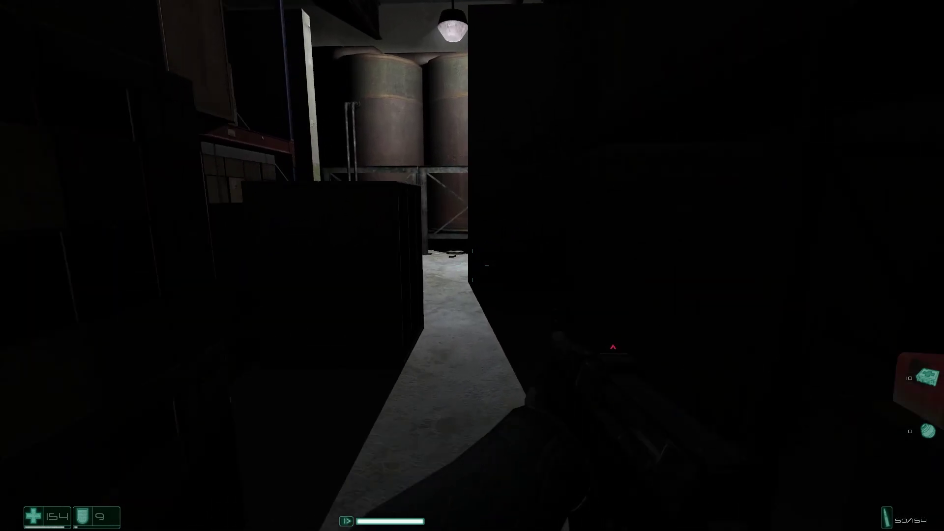
{"action": "key", "text": "w"}
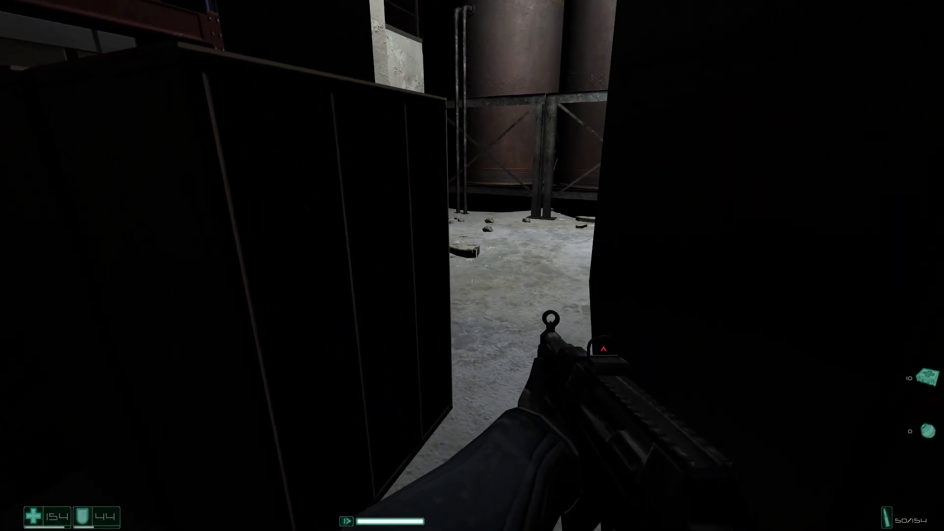
{"action": "left_click_drag", "start_coordinate": [472, 266], "coordinate": [222, 266]}
{"action": "key", "text": "w"}
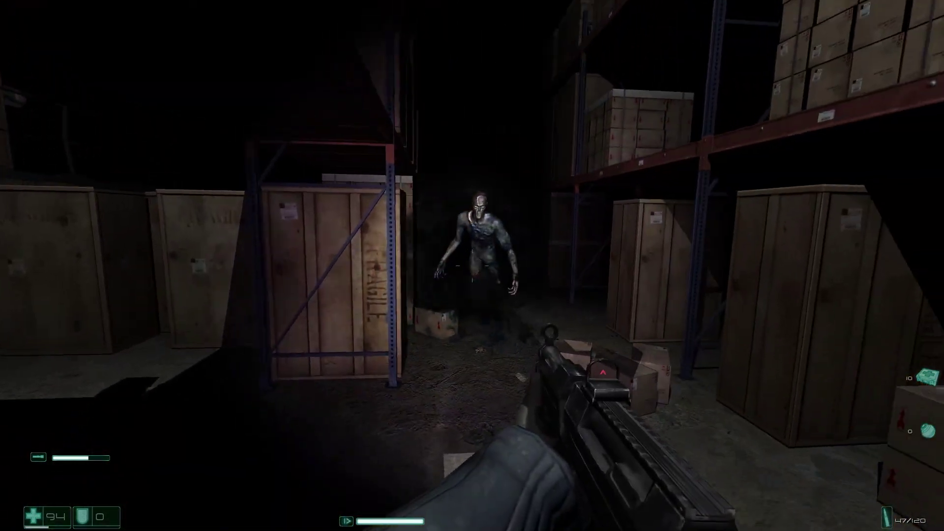
{"action": "left_click_drag", "start_coordinate": [472, 266], "coordinate": [472, 266]}
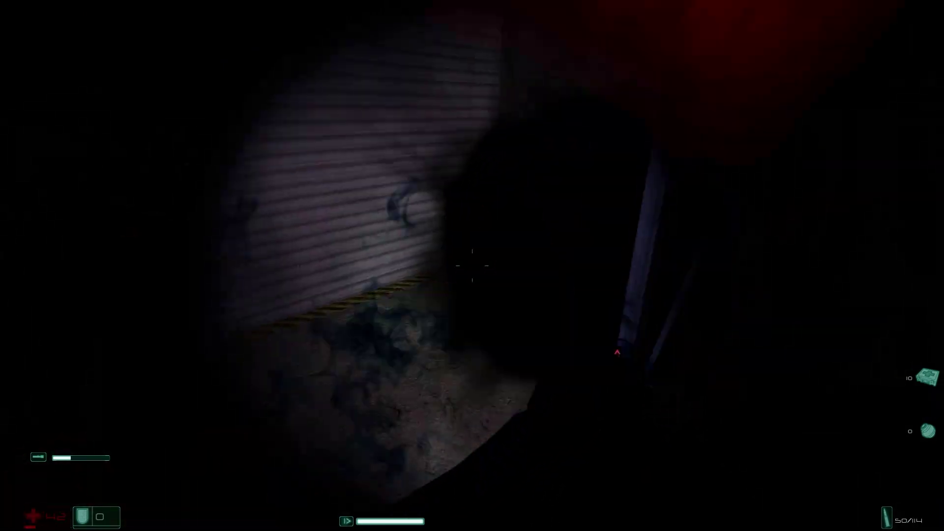
{"action": "left_click_drag", "start_coordinate": [471, 265], "coordinate": [473, 266]}
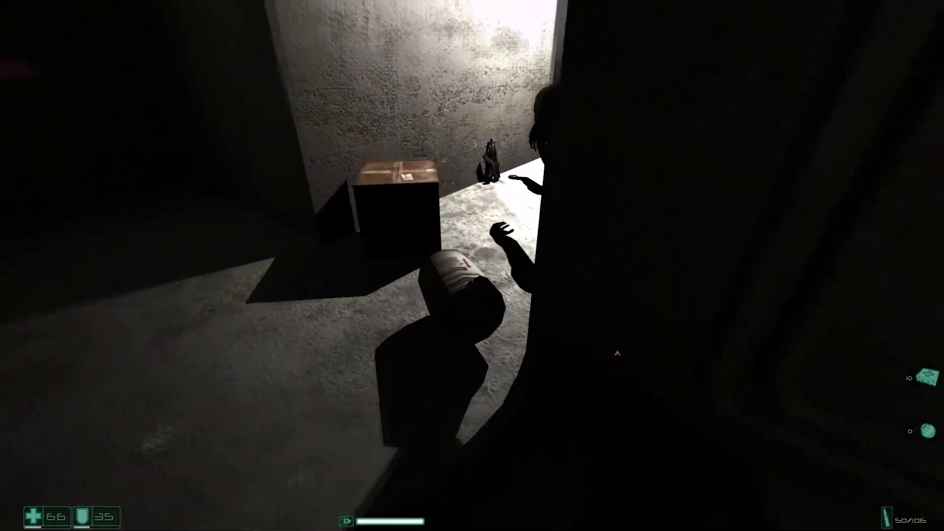
{"action": "left_click", "coordinate": [472, 266]}
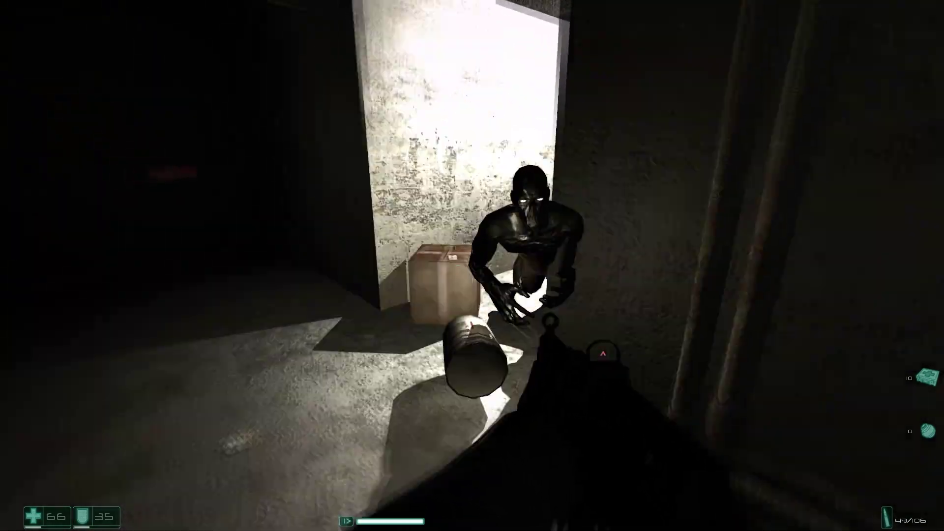
{"action": "left_click_drag", "start_coordinate": [472, 265], "coordinate": [473, 265]}
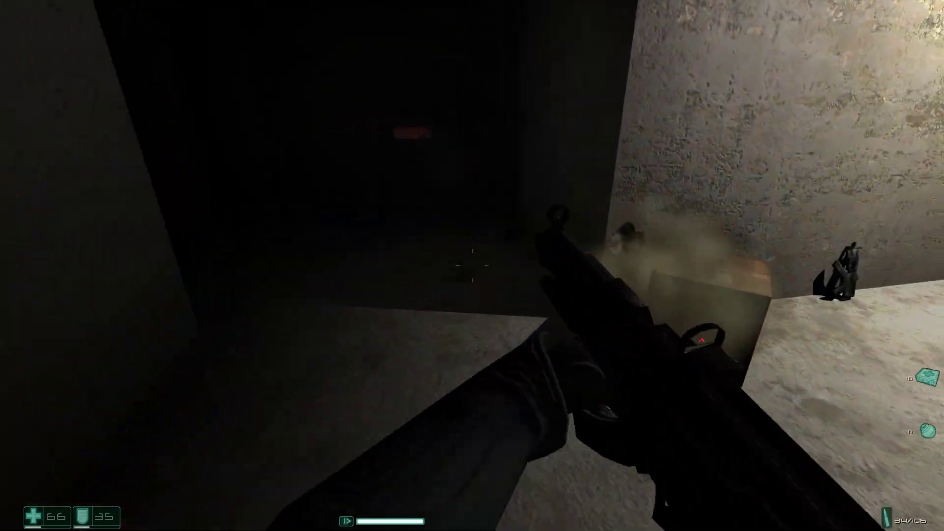
{"action": "key", "text": "f"}
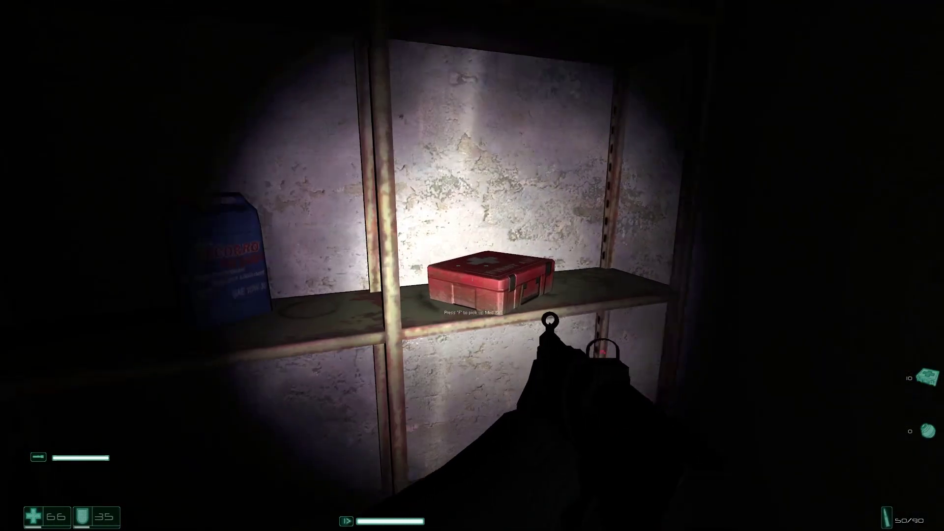
{"action": "key", "text": "f"}
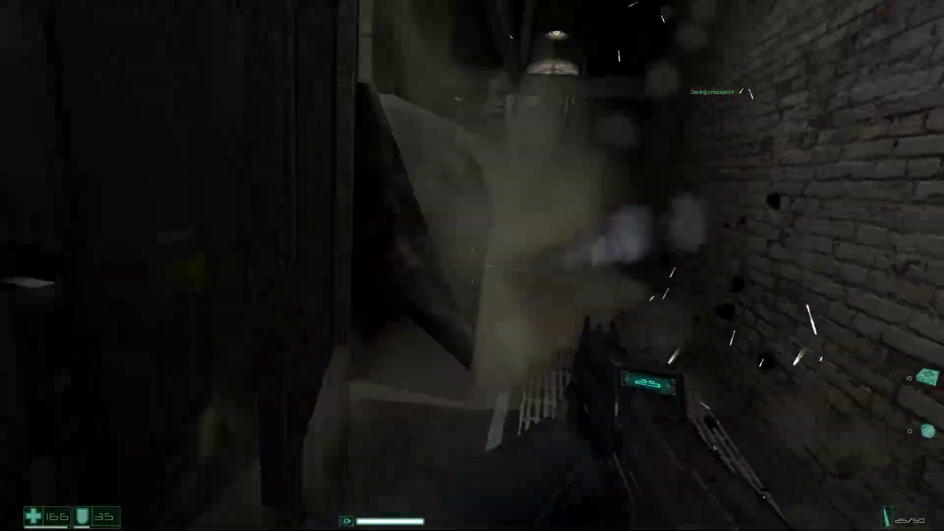
{"action": "key", "text": "w"}
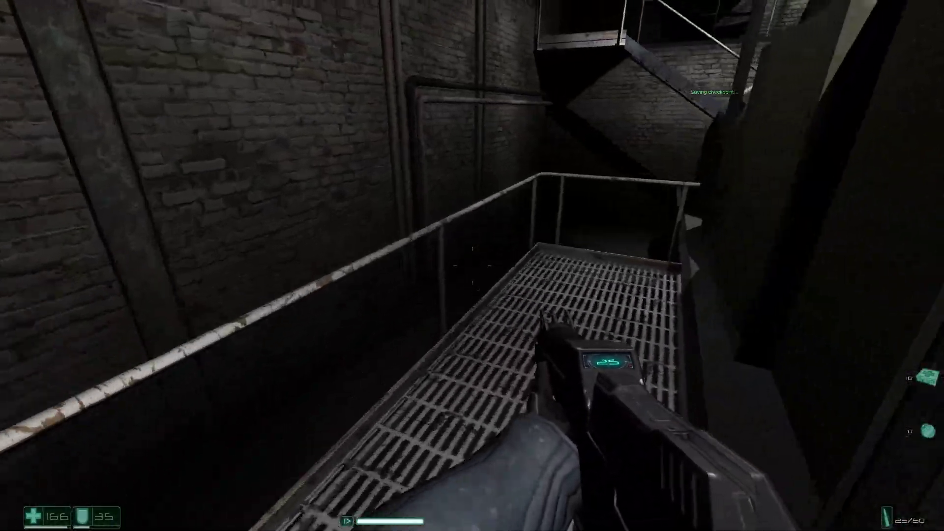
{"action": "key", "text": "w"}
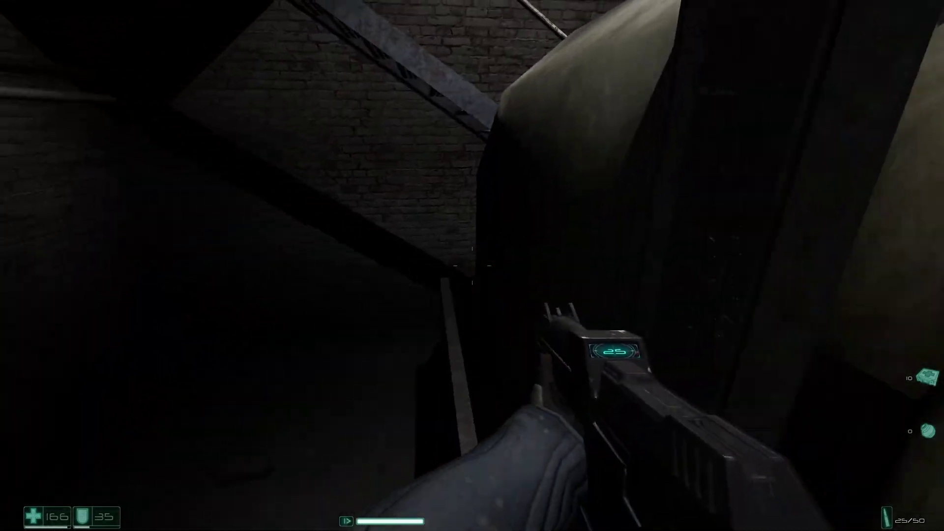
{"action": "key", "text": "w"}
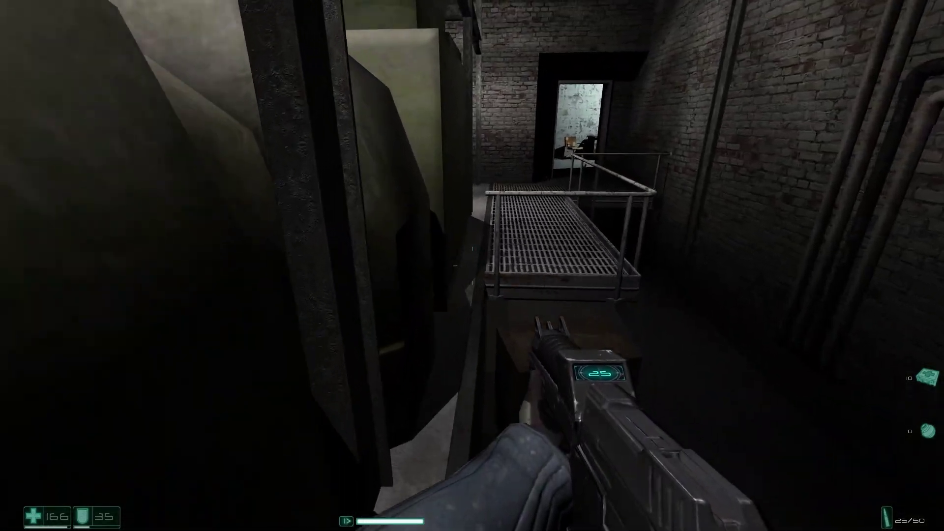
{"action": "key", "text": "w"}
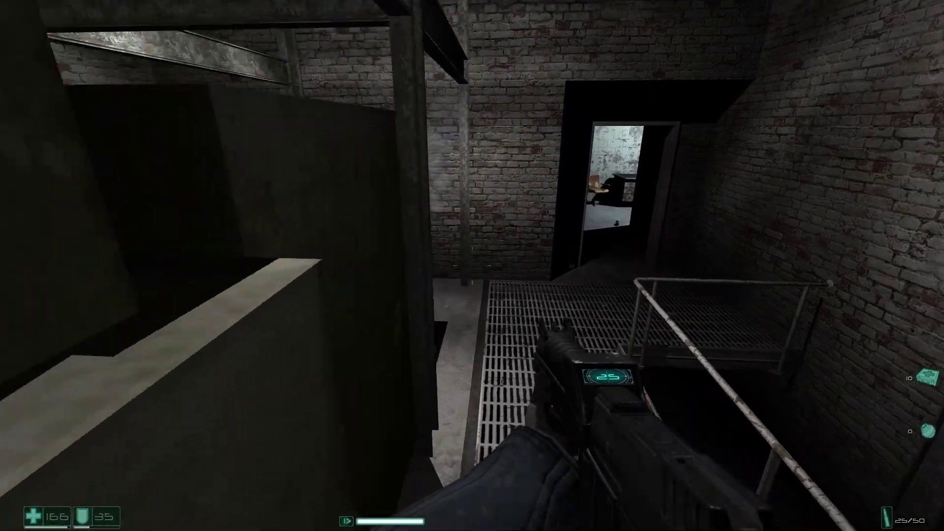
{"action": "key", "text": "w"}
{"action": "key", "text": "w"}
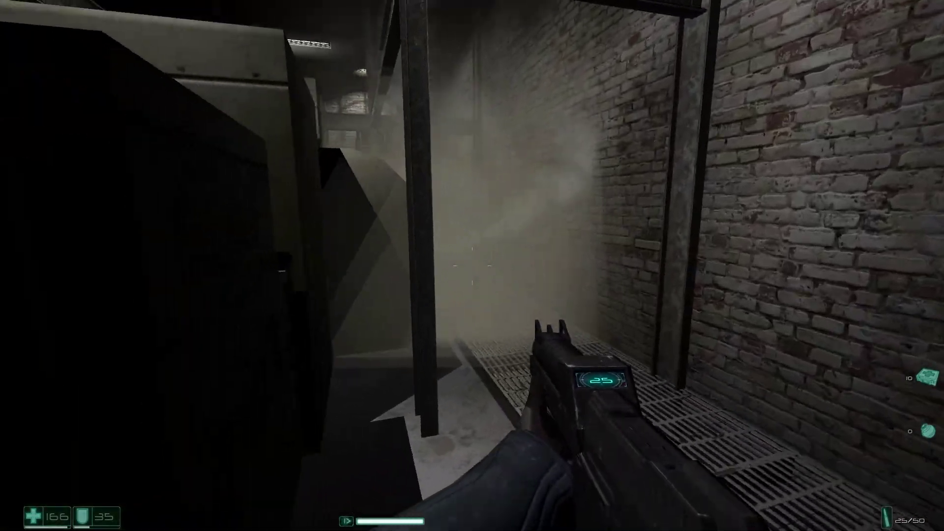
{"action": "key", "text": "w"}
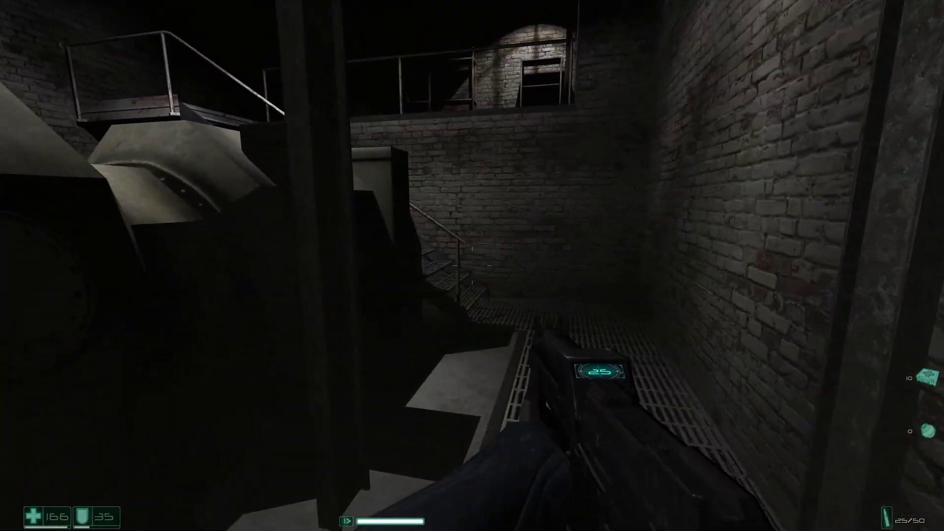
{"action": "key", "text": "w"}
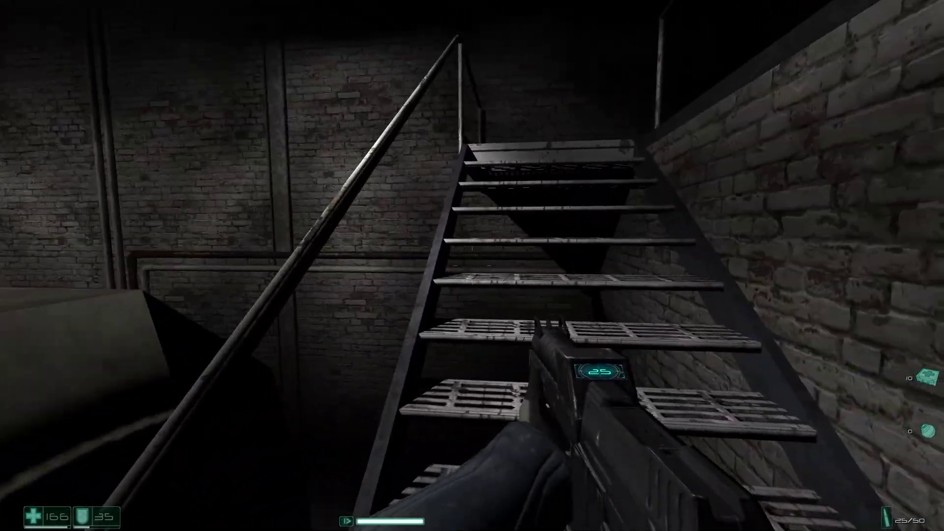
{"action": "key", "text": "w"}
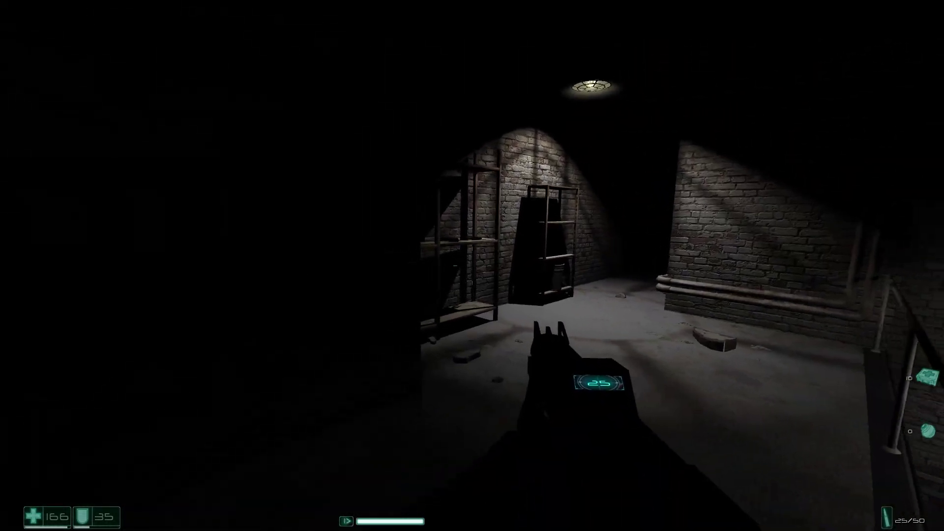
{"action": "key", "text": "w"}
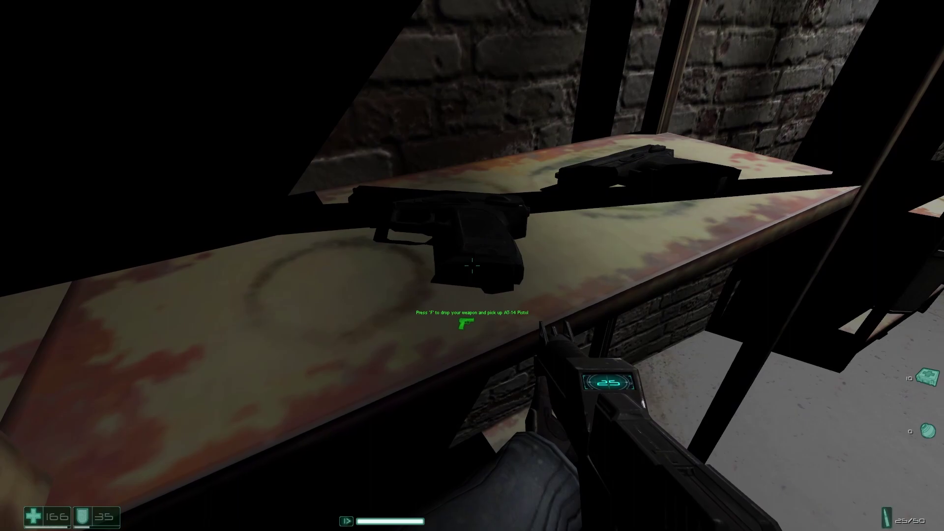
{"action": "key", "text": "w"}
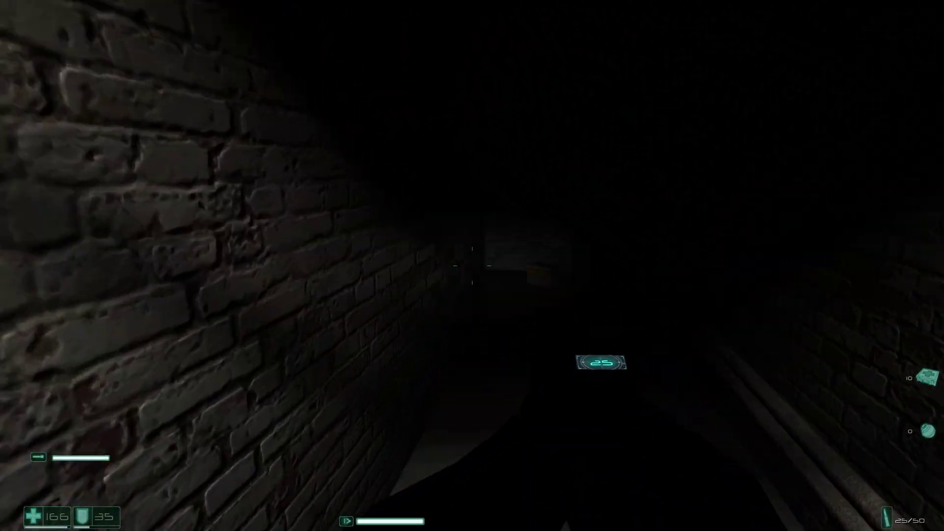
{"action": "key", "text": "w"}
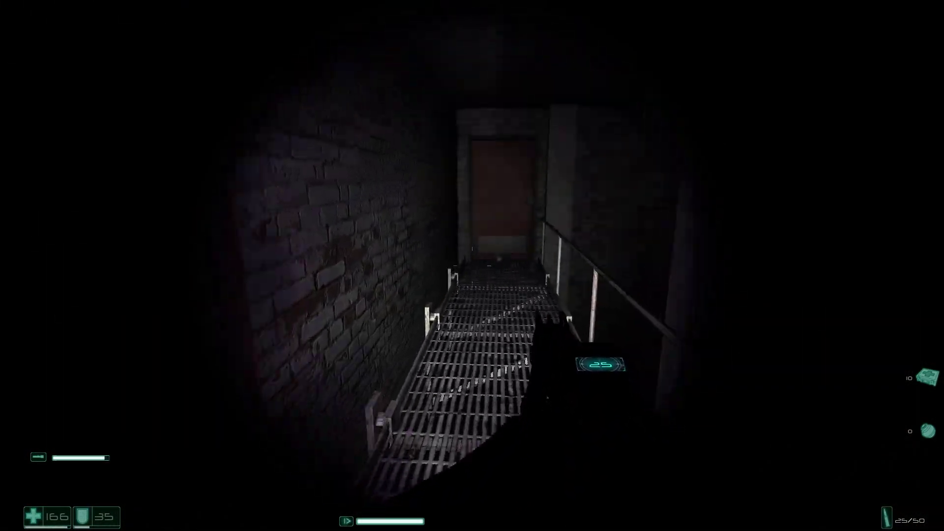
{"action": "key", "text": "w"}
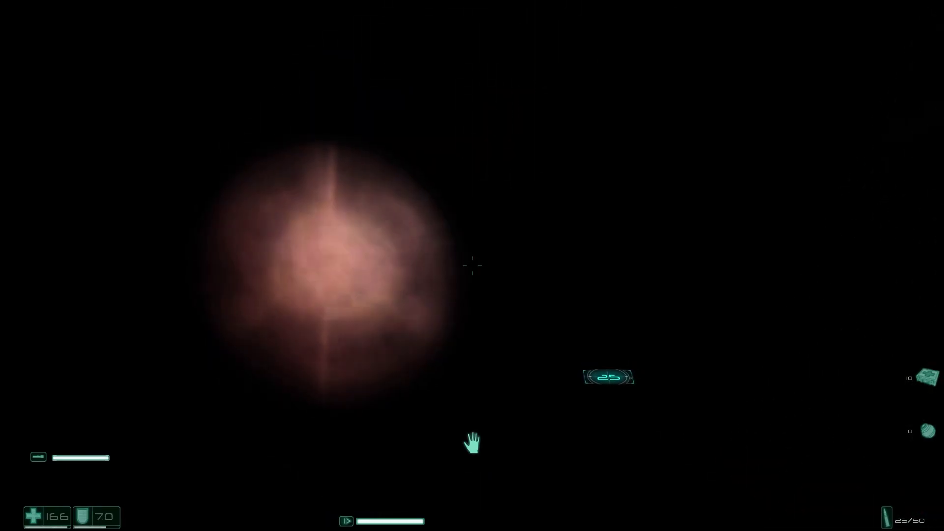
{"action": "key", "text": "w"}
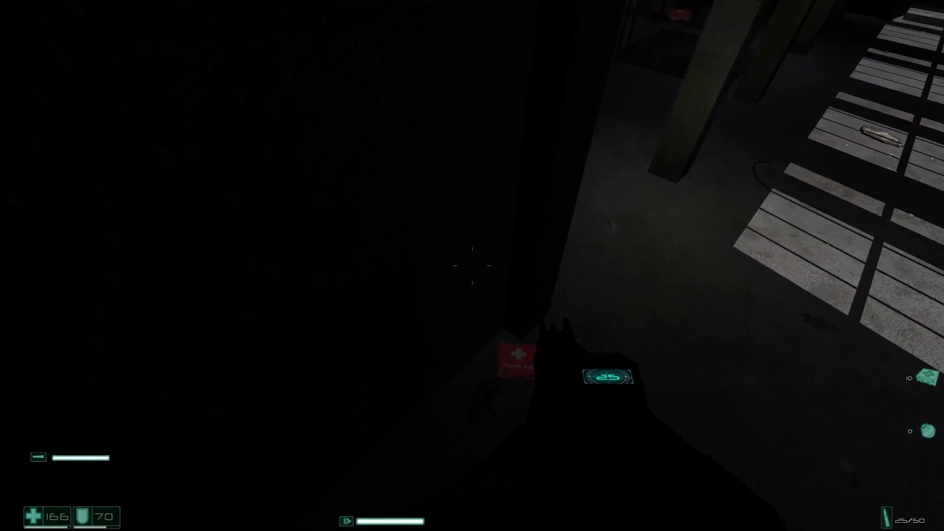
{"action": "key", "text": "w"}
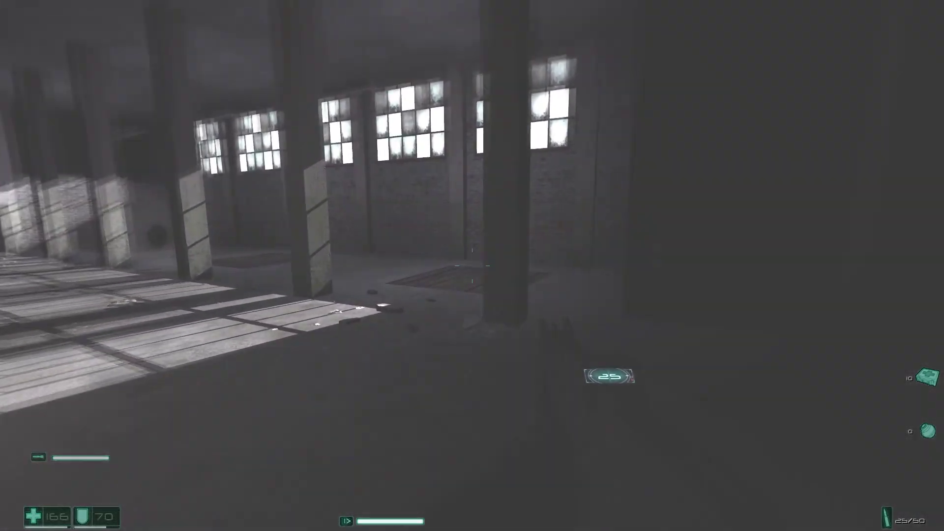
{"action": "key", "text": "w"}
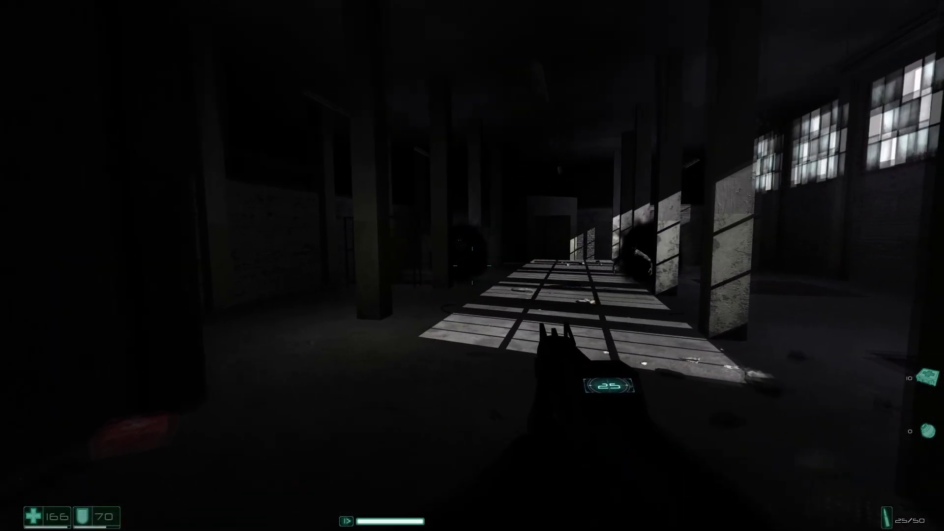
{"action": "left_click", "coordinate": [472, 266]}
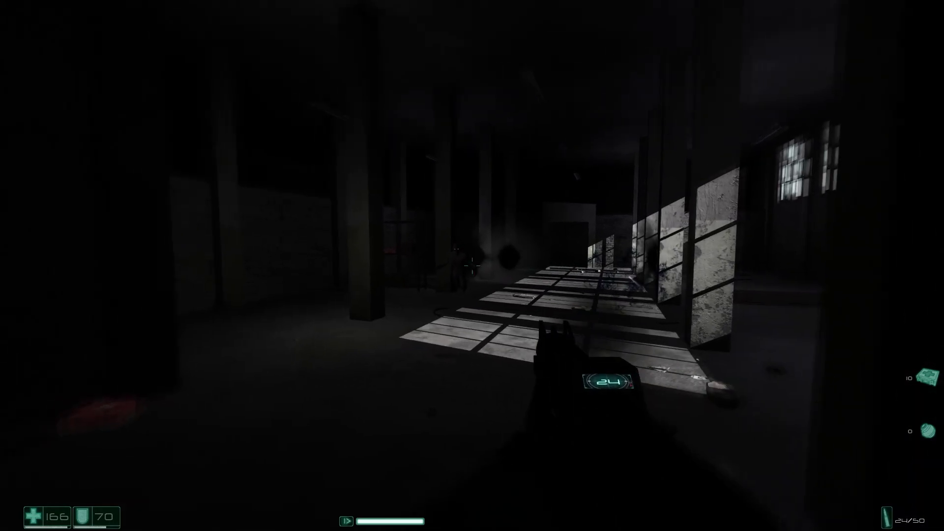
{"action": "key", "text": "w"}
{"action": "left_click", "coordinate": [472, 266]}
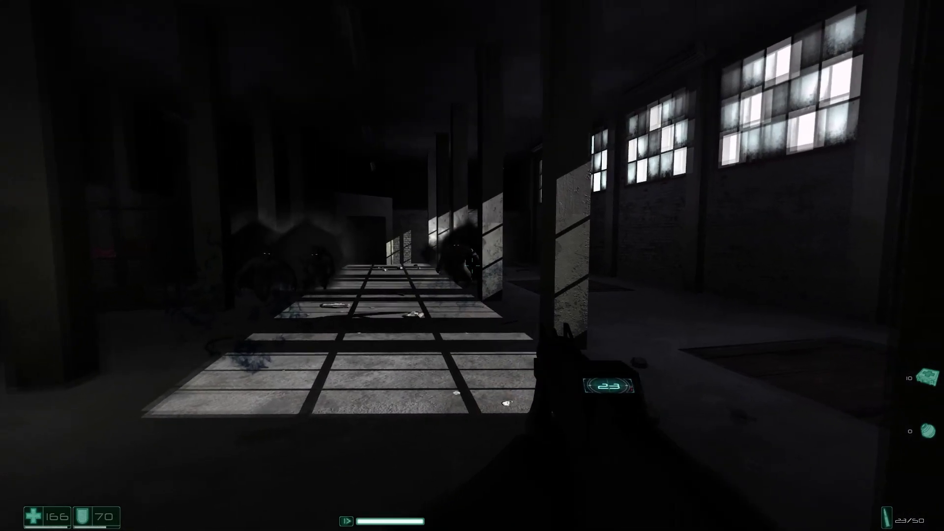
{"action": "left_click", "coordinate": [472, 265]}
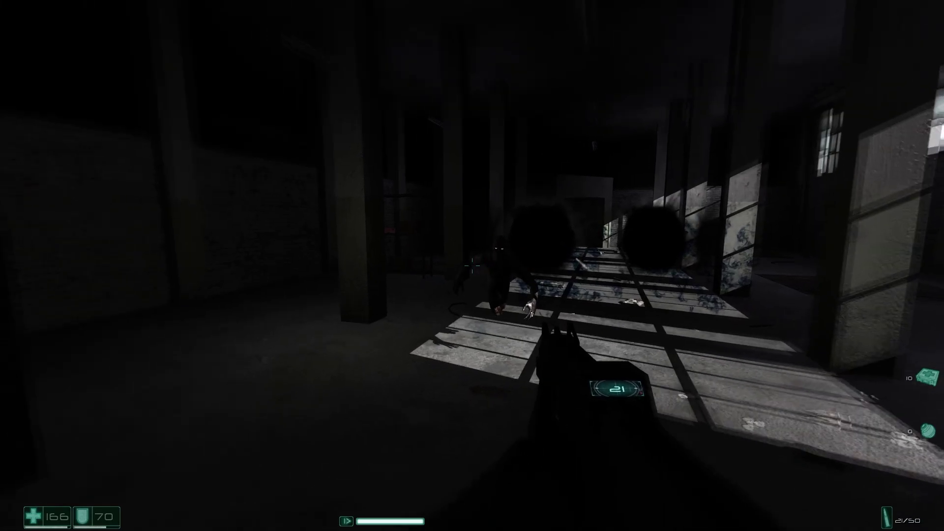
{"action": "left_click", "coordinate": [472, 265]}
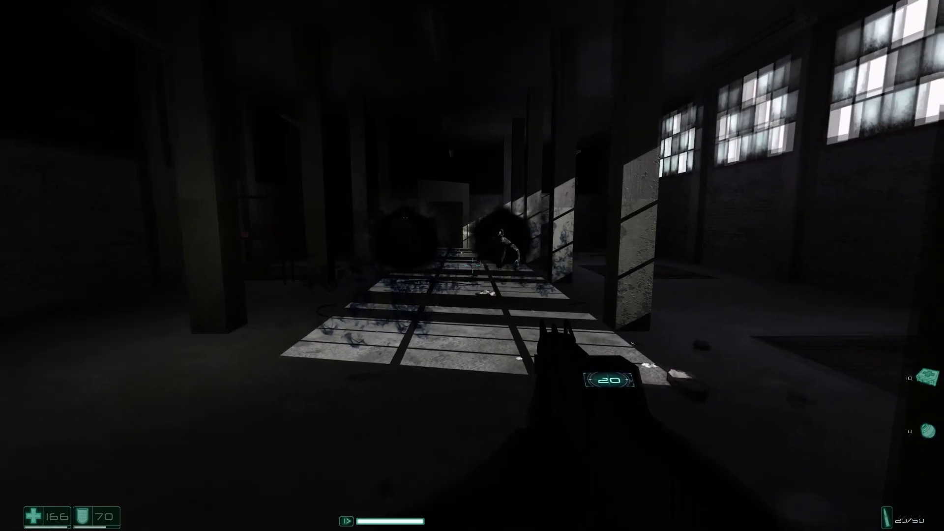
{"action": "left_click", "coordinate": [472, 265]}
{"action": "left_click", "coordinate": [471, 265]}
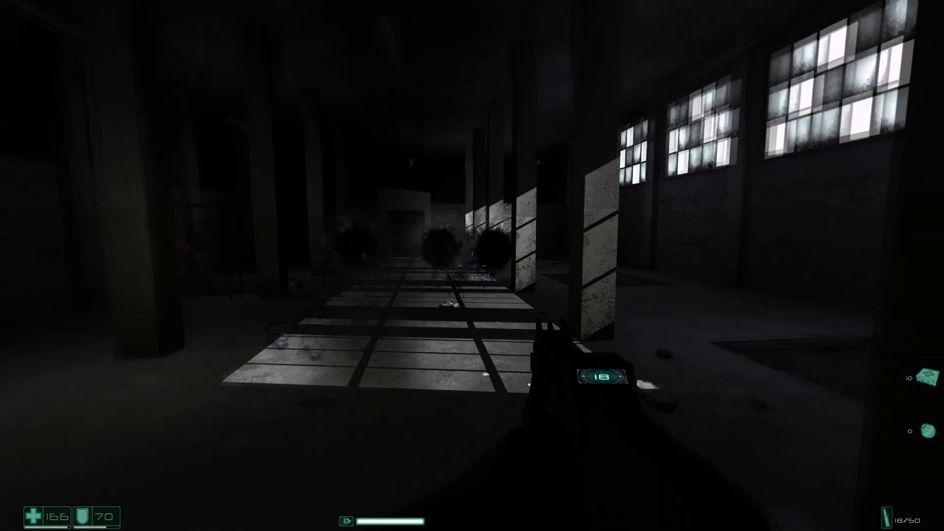
{"action": "key", "text": "w"}
{"action": "key", "text": "w"}
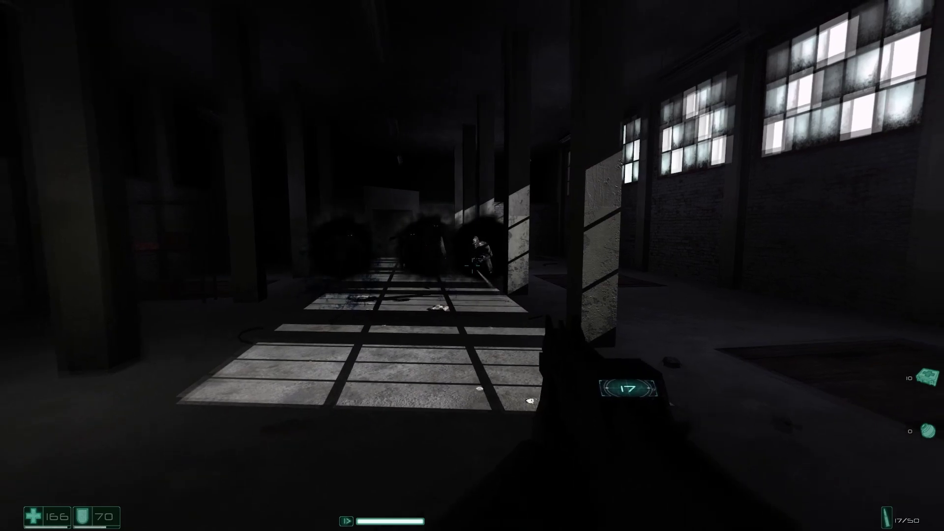
{"action": "key", "text": "w"}
{"action": "left_click", "coordinate": [472, 265]}
{"action": "left_click", "coordinate": [472, 265]}
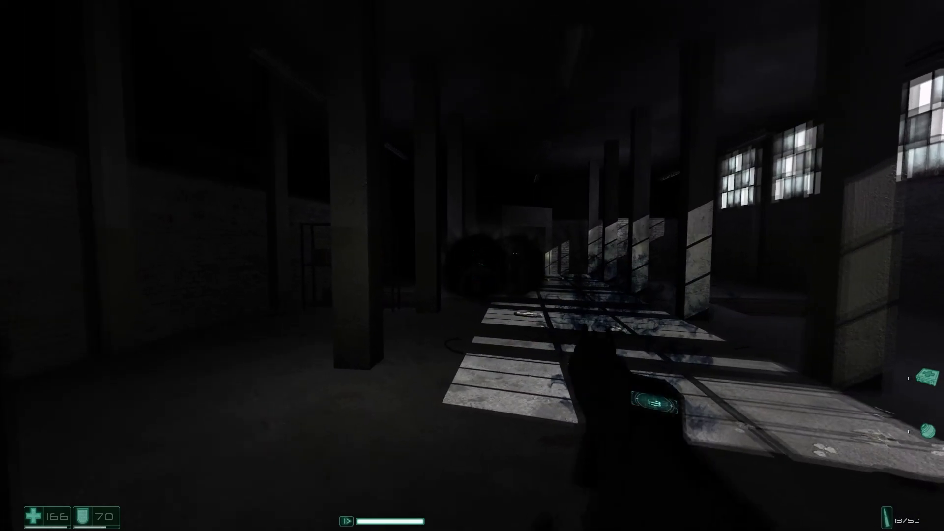
{"action": "key", "text": "r"}
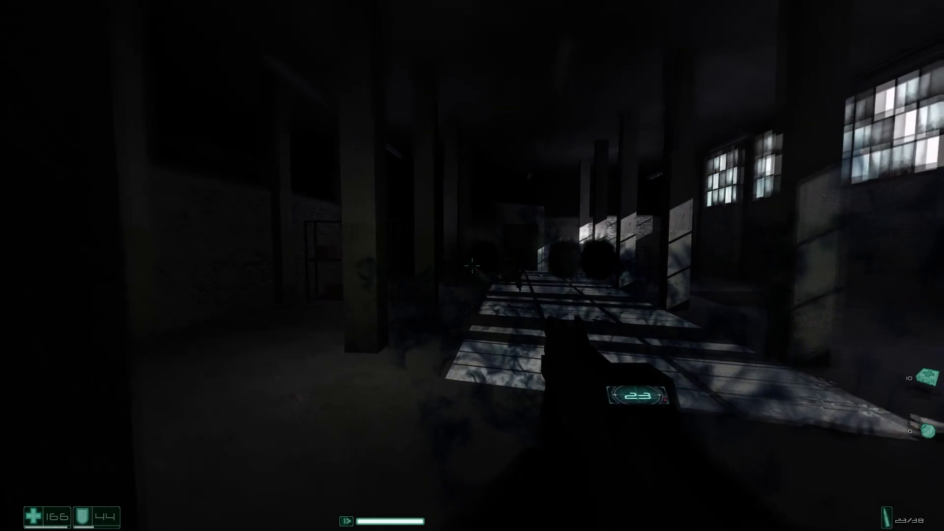
{"action": "left_click", "coordinate": [471, 265]}
{"action": "left_click", "coordinate": [472, 265]}
{"action": "left_click", "coordinate": [472, 265]}
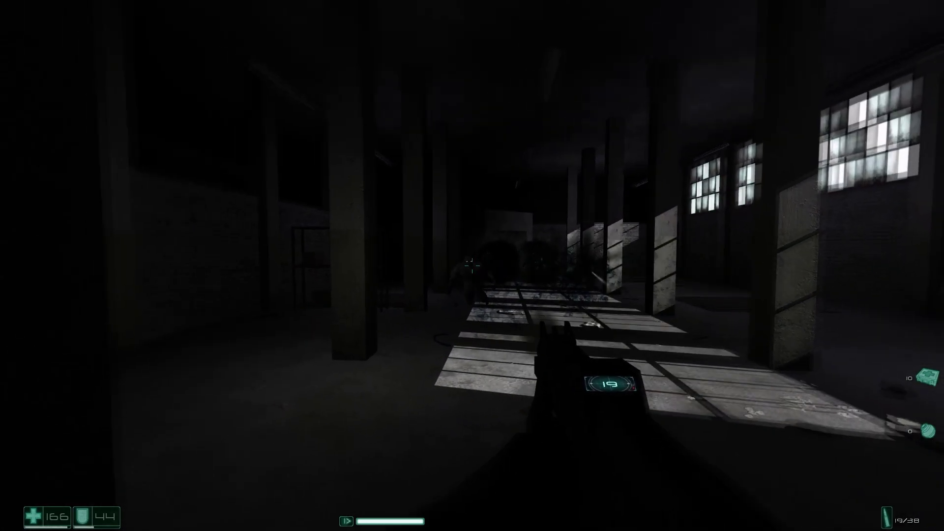
{"action": "left_click", "coordinate": [472, 265]}
{"action": "left_click", "coordinate": [472, 266]}
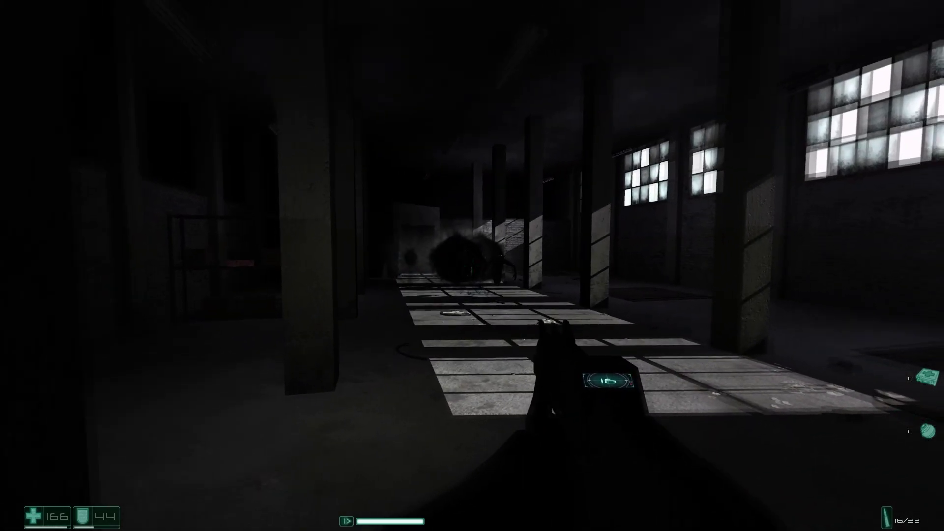
{"action": "left_click", "coordinate": [473, 266]}
{"action": "left_click", "coordinate": [472, 265]}
{"action": "left_click", "coordinate": [472, 266]}
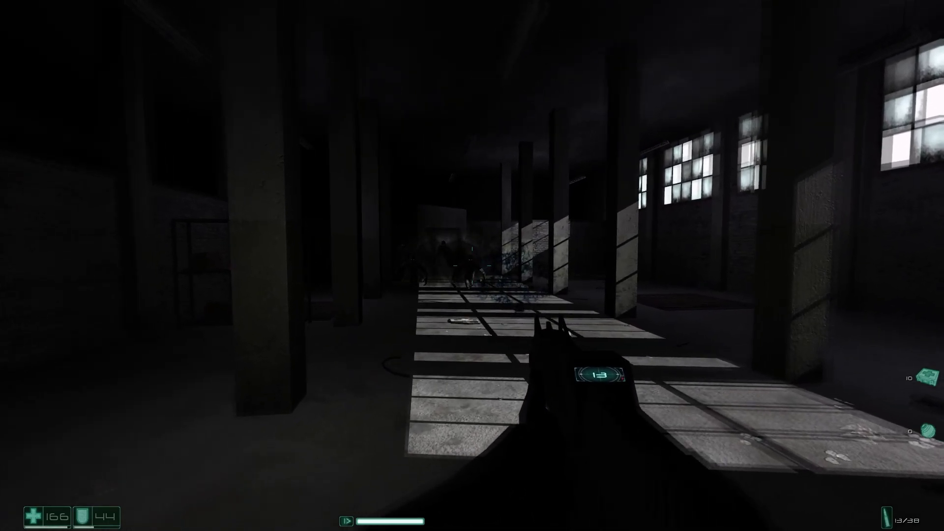
{"action": "left_click", "coordinate": [472, 265]}
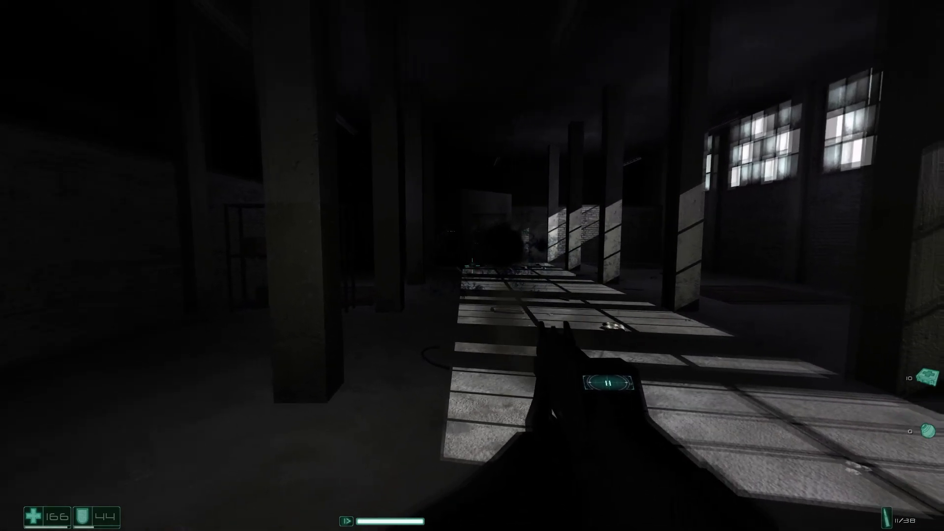
{"action": "left_click", "coordinate": [472, 265]}
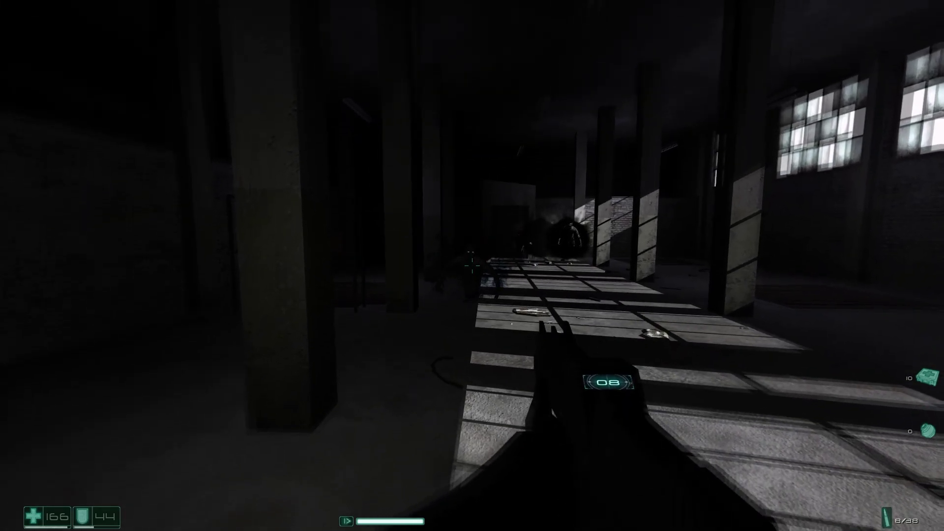
{"action": "left_click", "coordinate": [472, 266]}
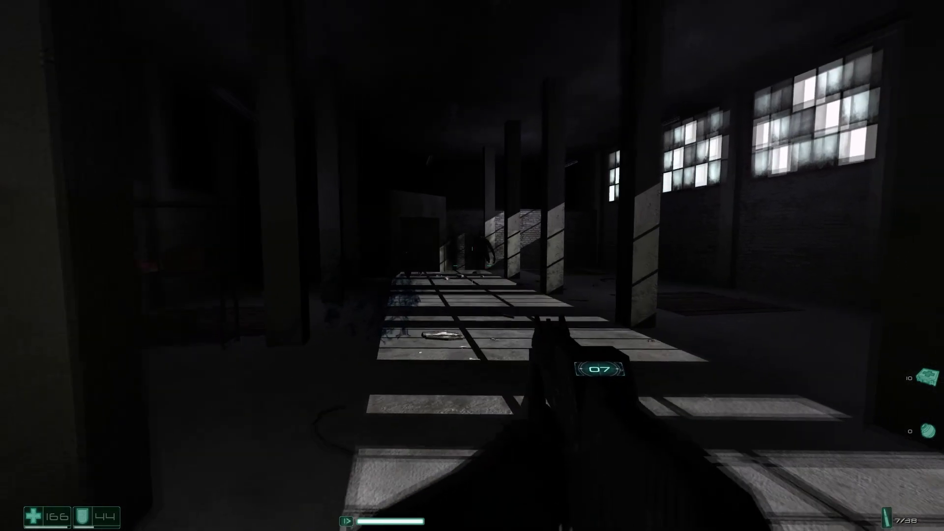
{"action": "left_click", "coordinate": [472, 266]}
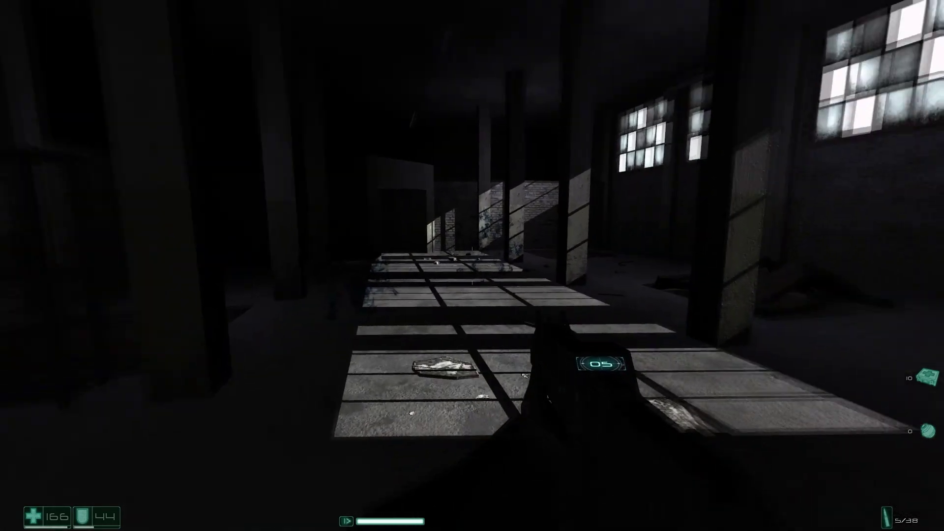
{"action": "left_click", "coordinate": [472, 266]}
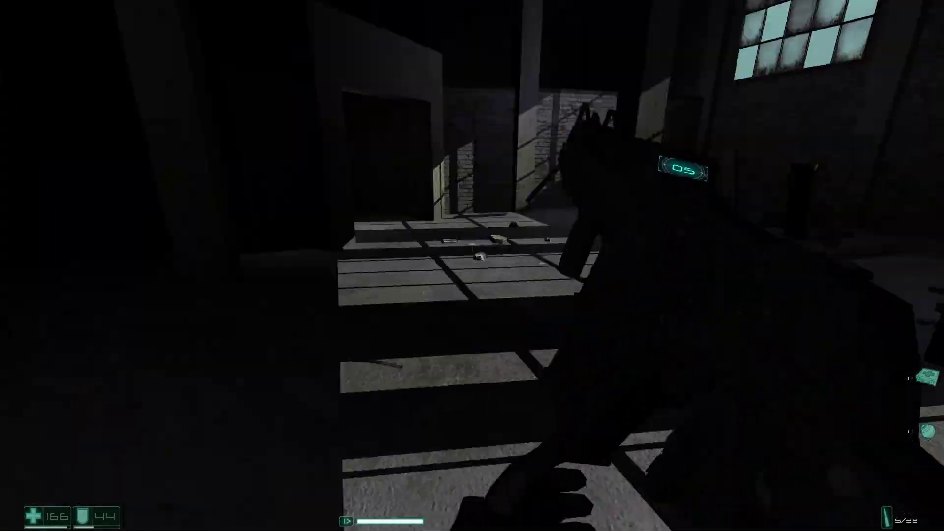
{"action": "key", "text": "r"}
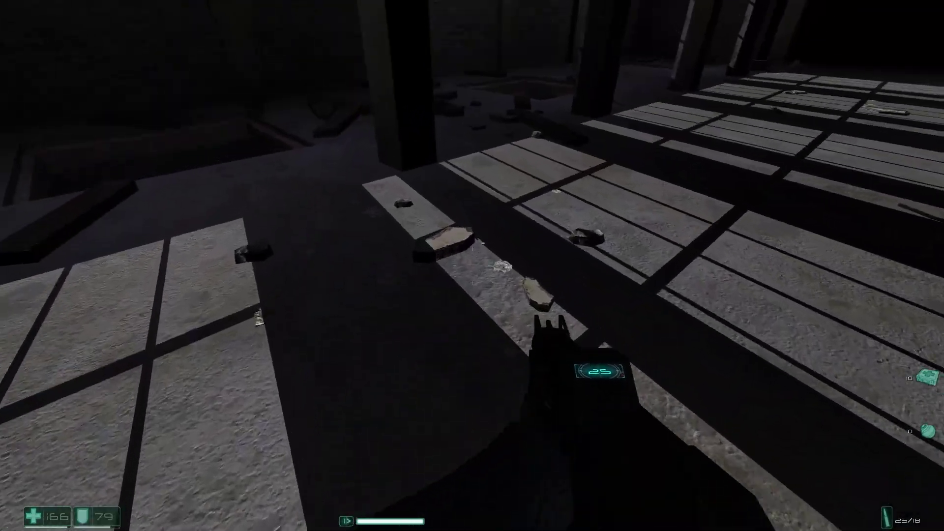
{"action": "key", "text": "f"}
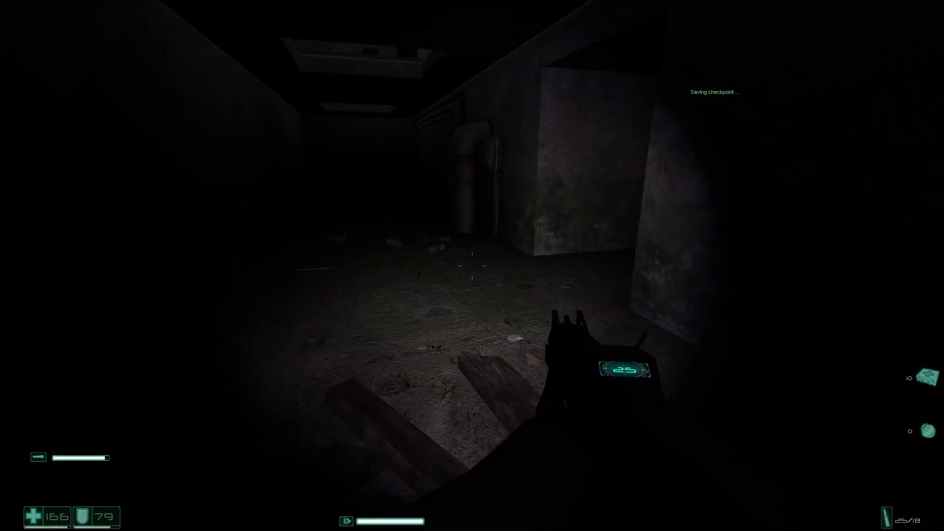
{"action": "key", "text": "w"}
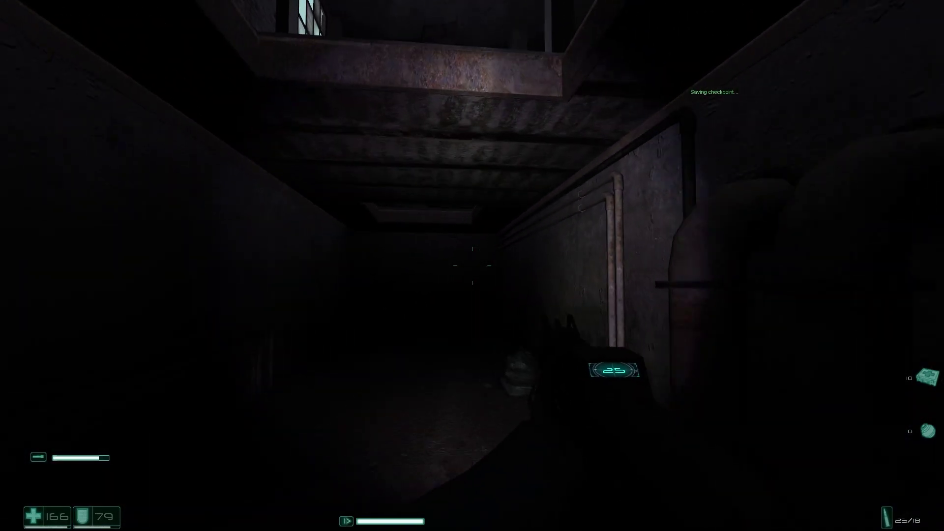
{"action": "key", "text": "f"}
{"action": "key", "text": "w"}
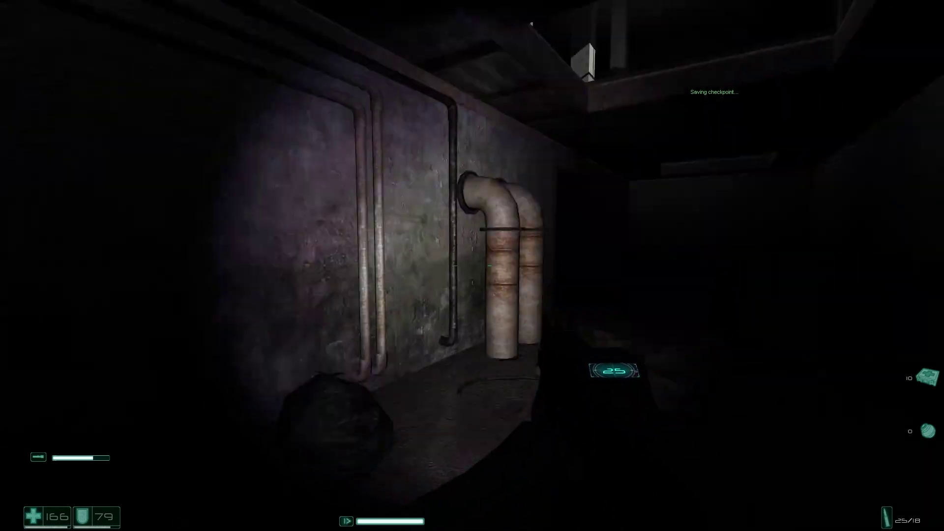
{"action": "key", "text": "w"}
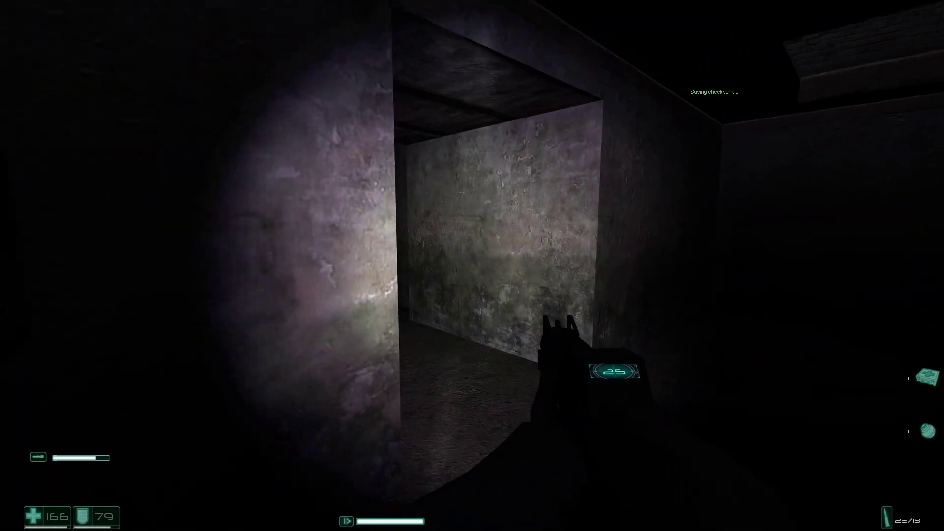
{"action": "key", "text": "w"}
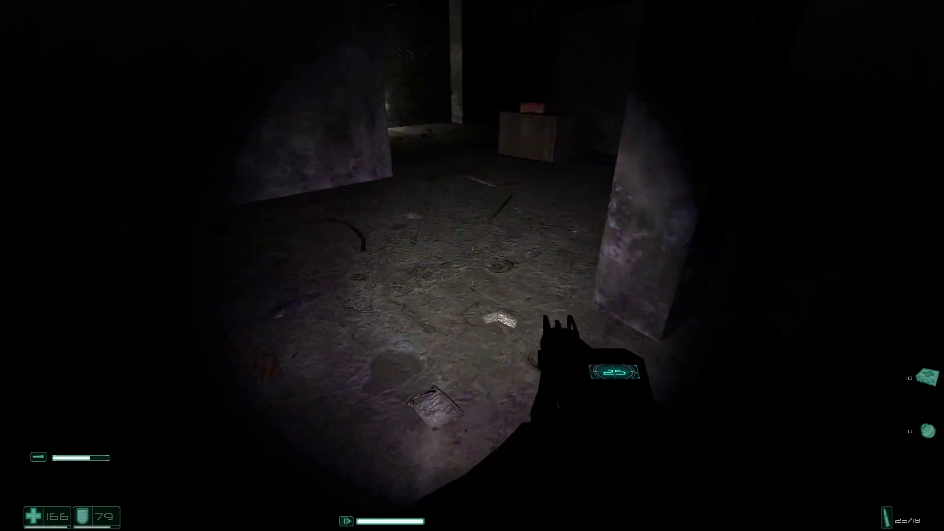
{"action": "key", "text": "w"}
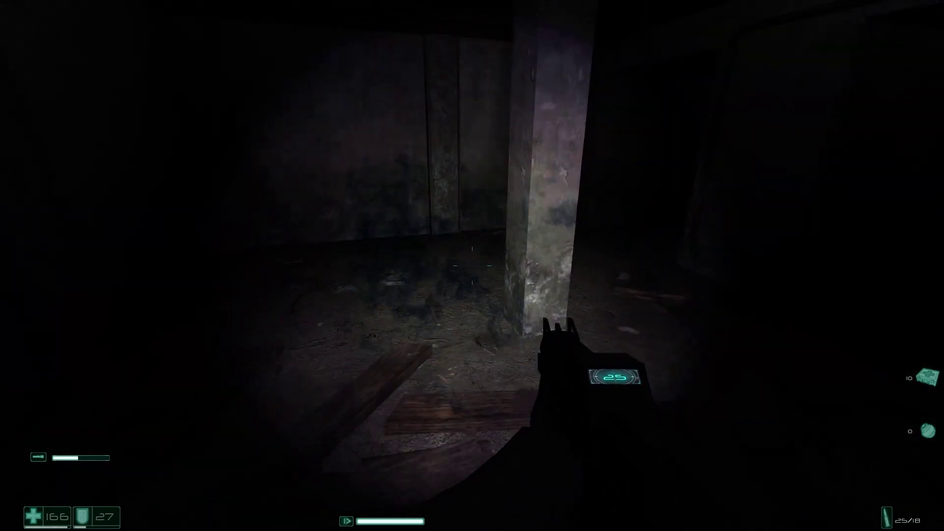
{"action": "key", "text": "w"}
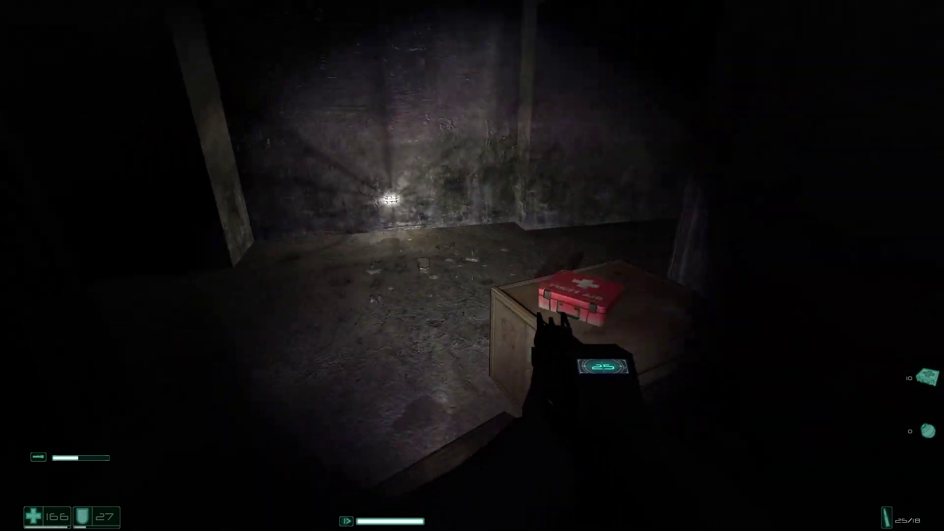
{"action": "key", "text": "w"}
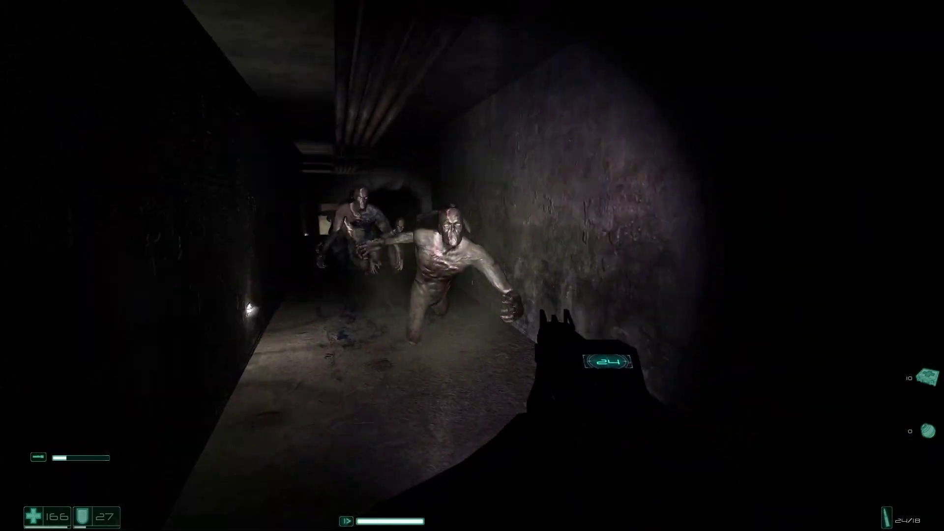
{"action": "left_click_drag", "start_coordinate": [472, 266], "coordinate": [472, 266]}
{"action": "key", "text": "s"}
{"action": "left_click", "coordinate": [471, 266]}
{"action": "key", "text": "w"}
{"action": "key", "text": "w"}
{"action": "key", "text": "f"}
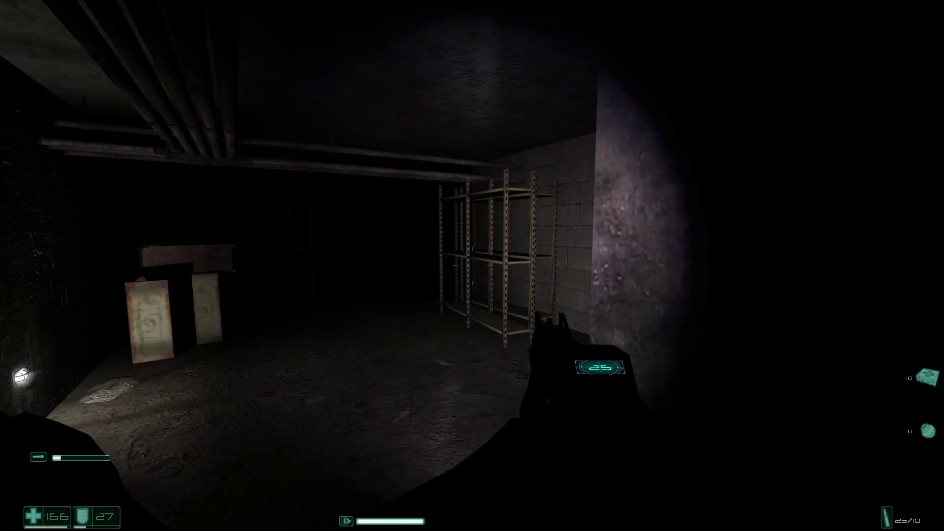
{"action": "key", "text": "w"}
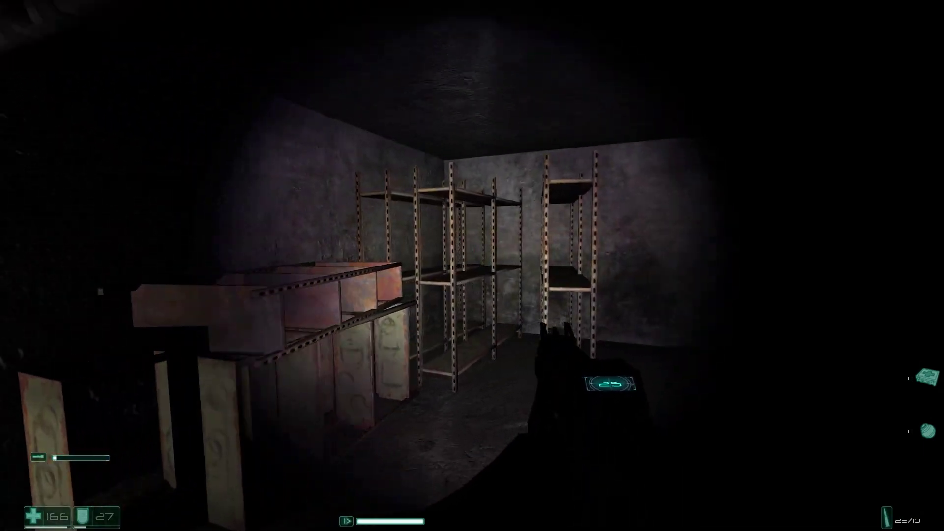
{"action": "key", "text": "w"}
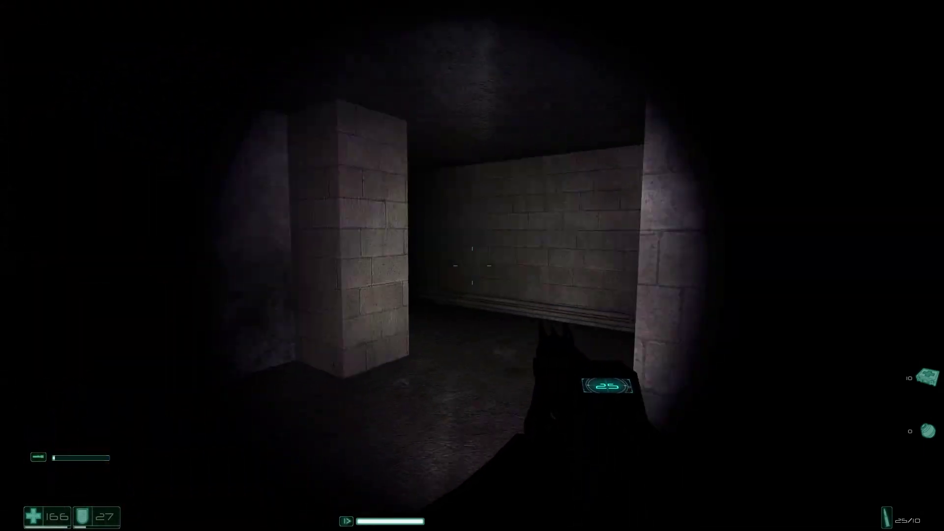
{"action": "key", "text": "f"}
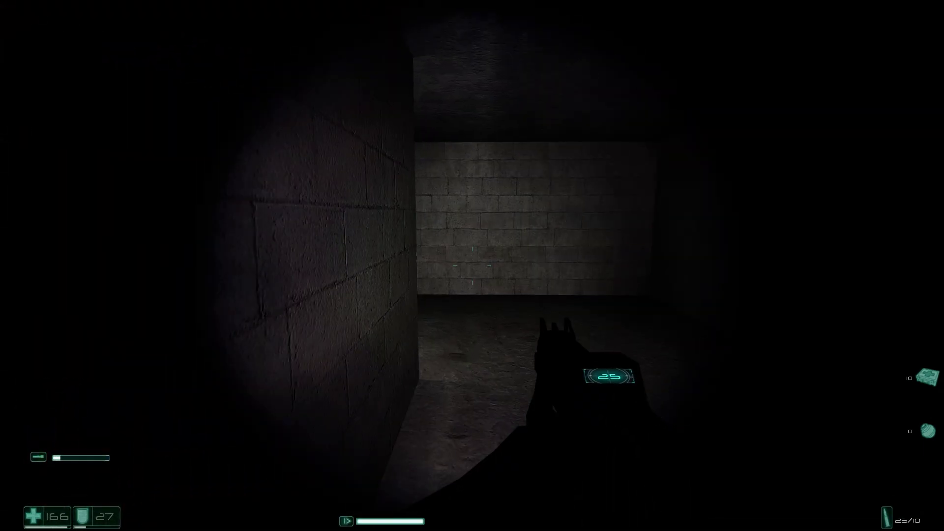
{"action": "key", "text": "w"}
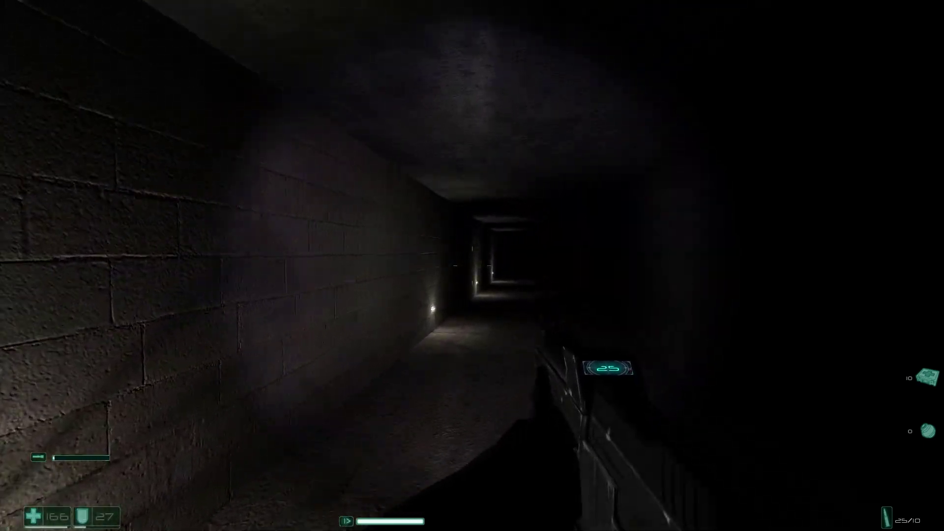
{"action": "key", "text": "w"}
{"action": "key", "text": "w"}
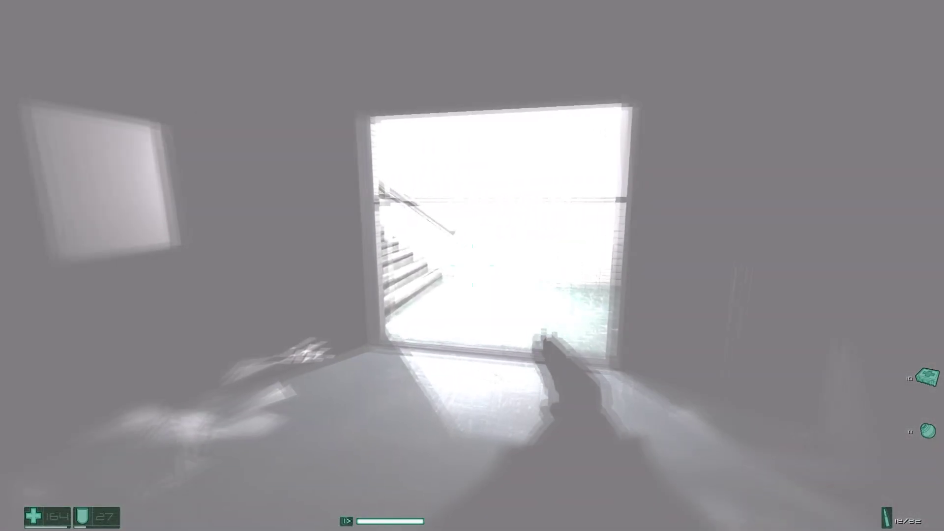
{"action": "key", "text": "w"}
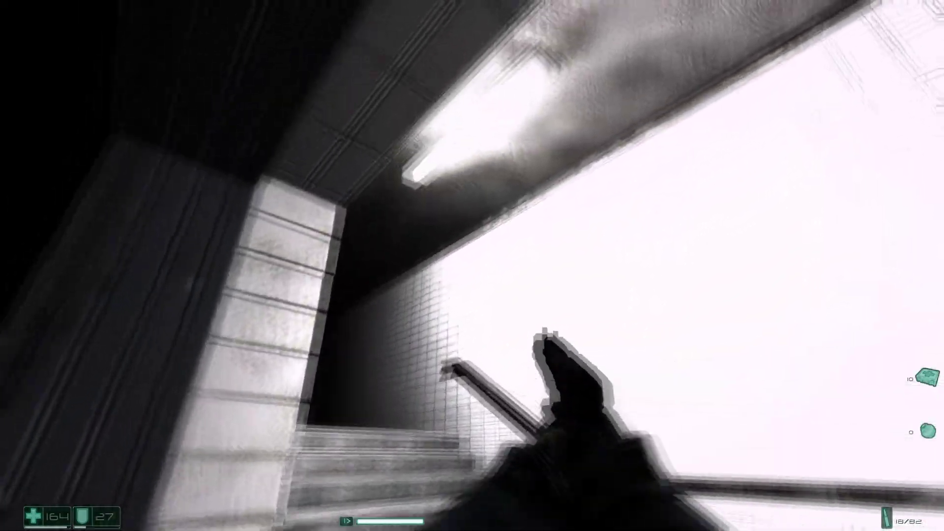
{"action": "key", "text": "w"}
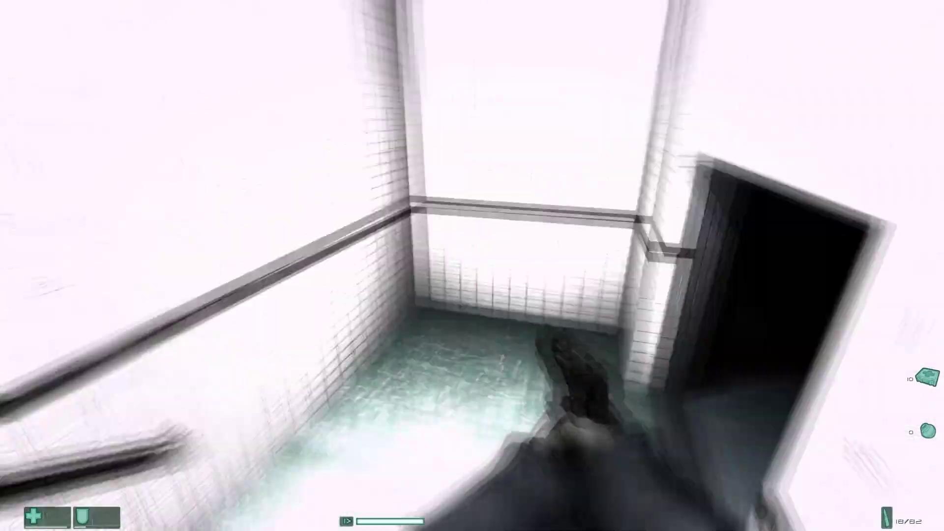
{"action": "key", "text": "w"}
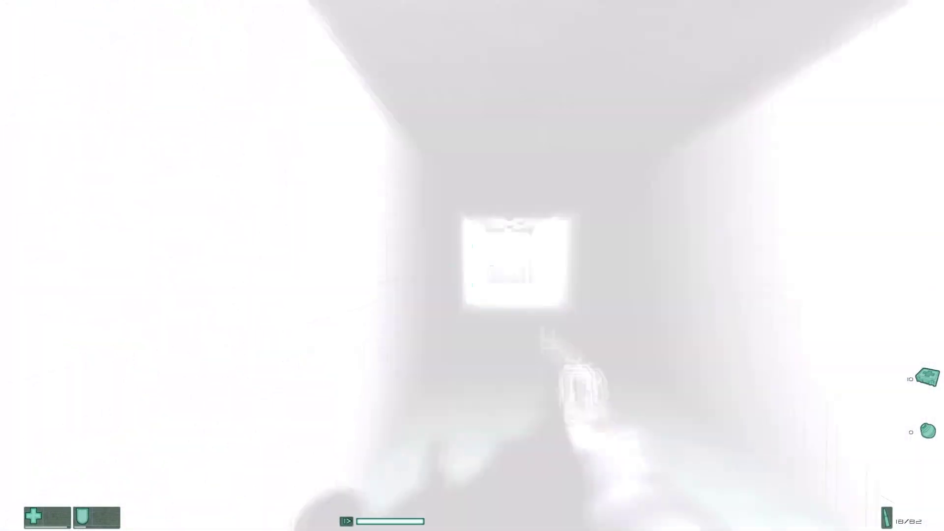
{"action": "key", "text": "w"}
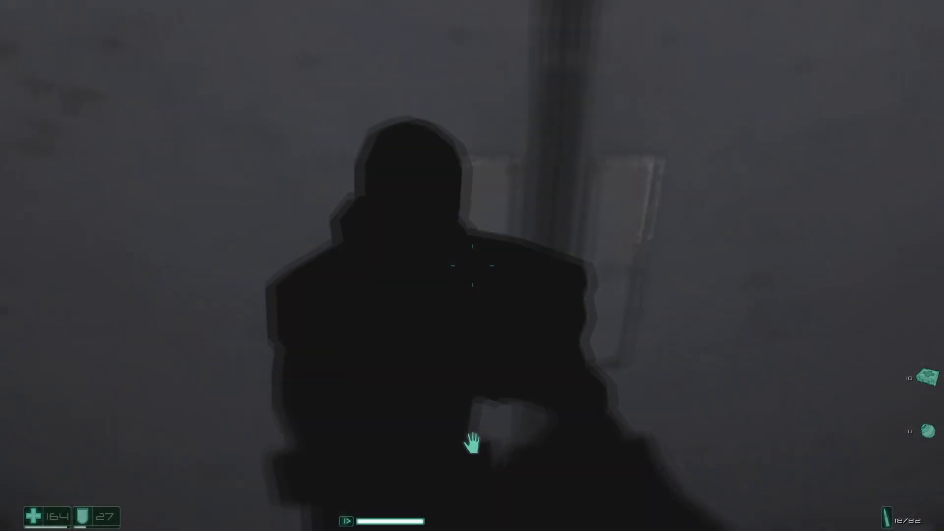
{"action": "key", "text": "w"}
{"action": "key", "text": "w"}
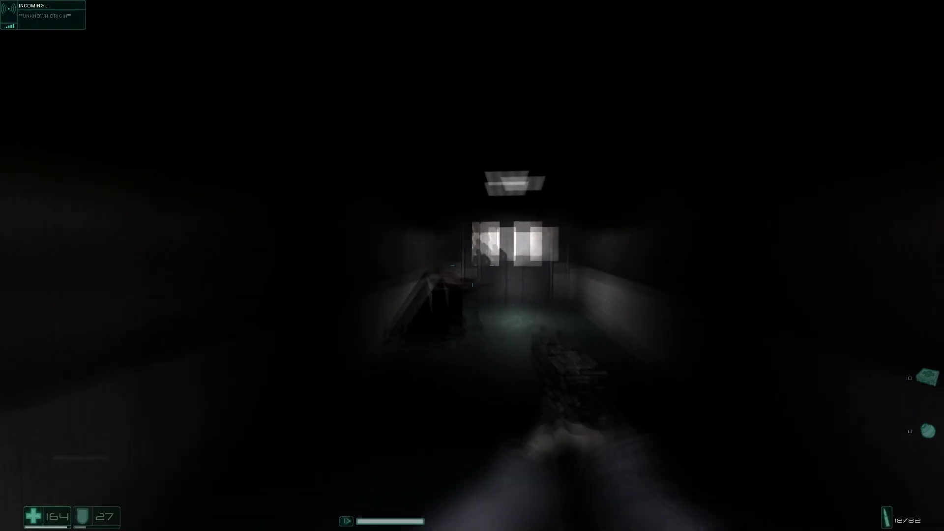
{"action": "key", "text": "w"}
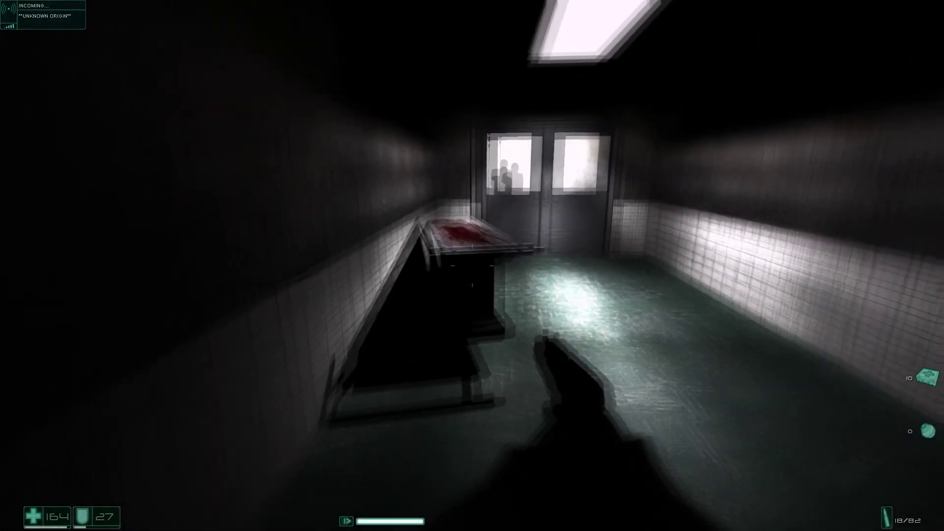
{"action": "key", "text": "w"}
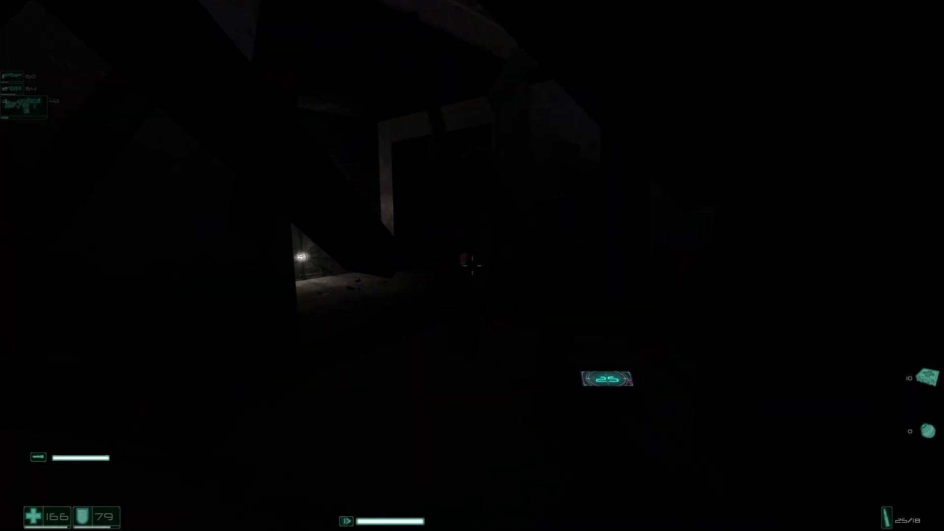
{"action": "key", "text": "f"}
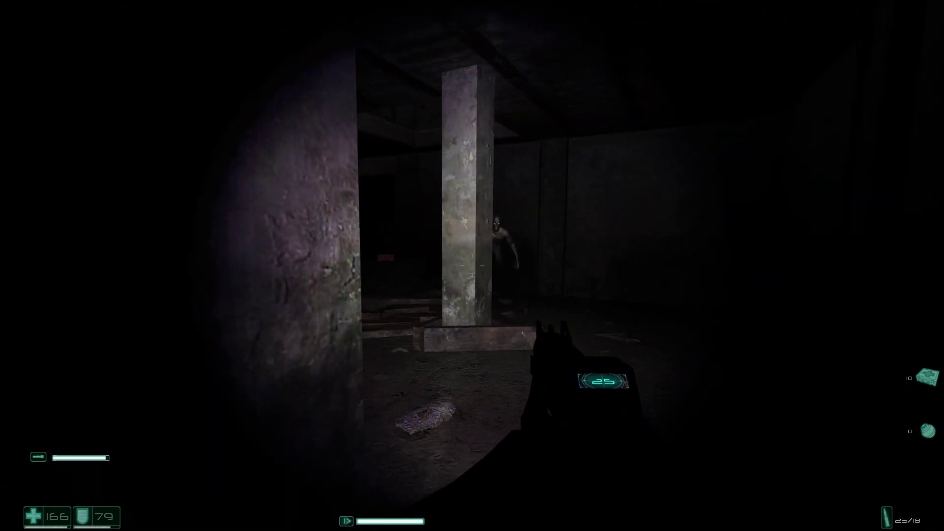
{"action": "left_click", "coordinate": [471, 265]}
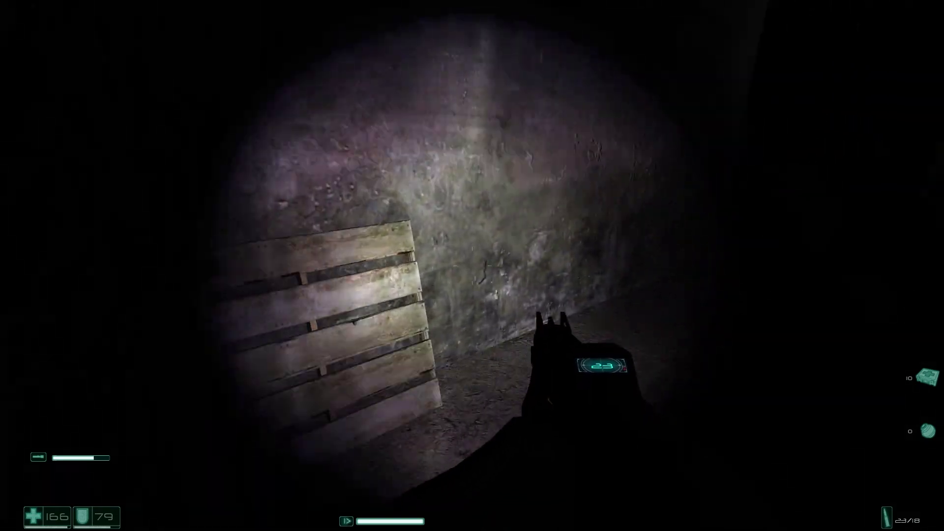
{"action": "key", "text": "f"}
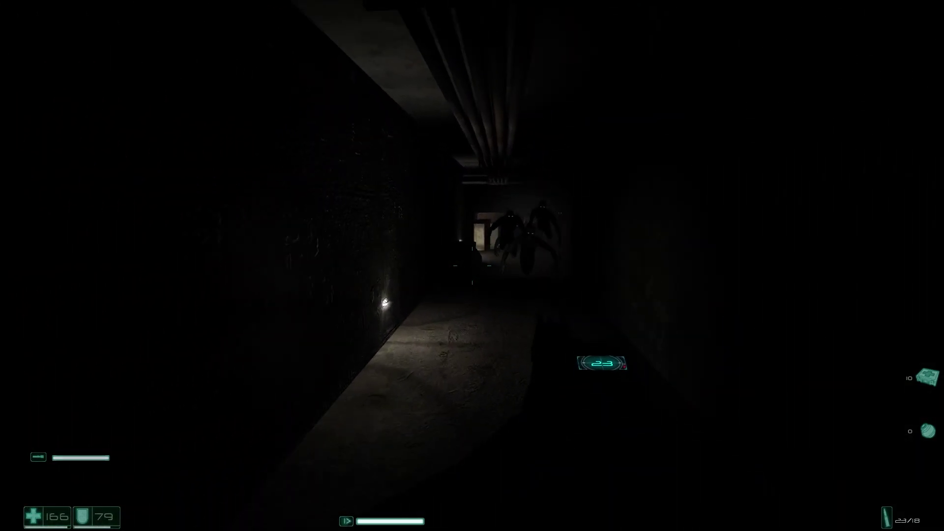
{"action": "left_click_drag", "start_coordinate": [472, 266], "coordinate": [472, 266]}
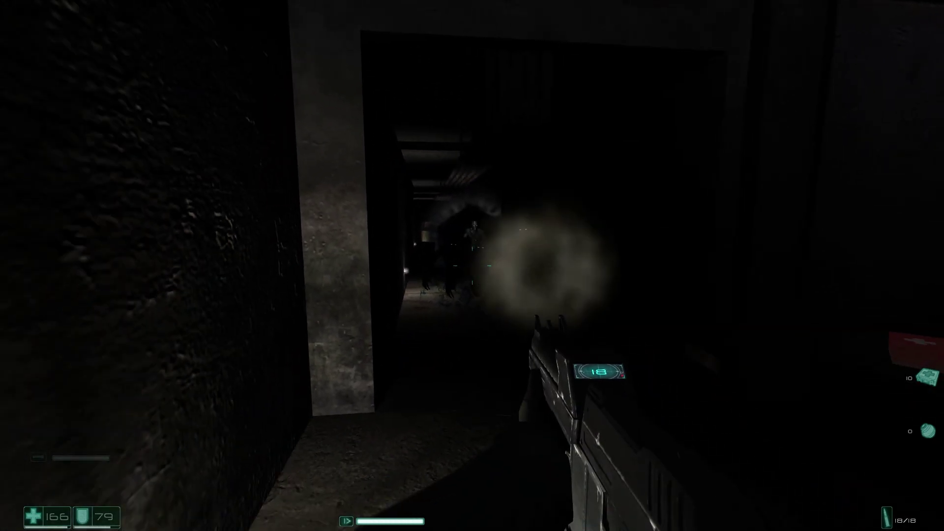
{"action": "left_click", "coordinate": [472, 266]}
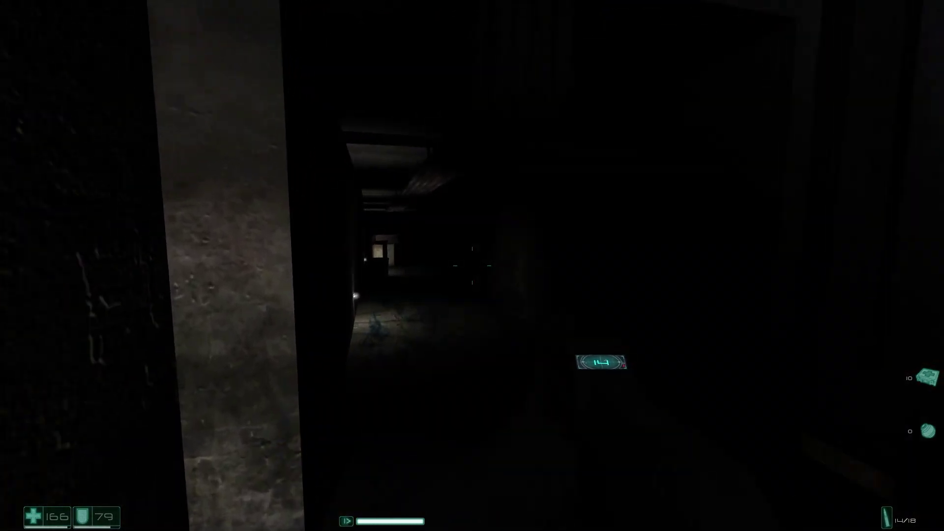
{"action": "key", "text": "w"}
{"action": "key", "text": "w"}
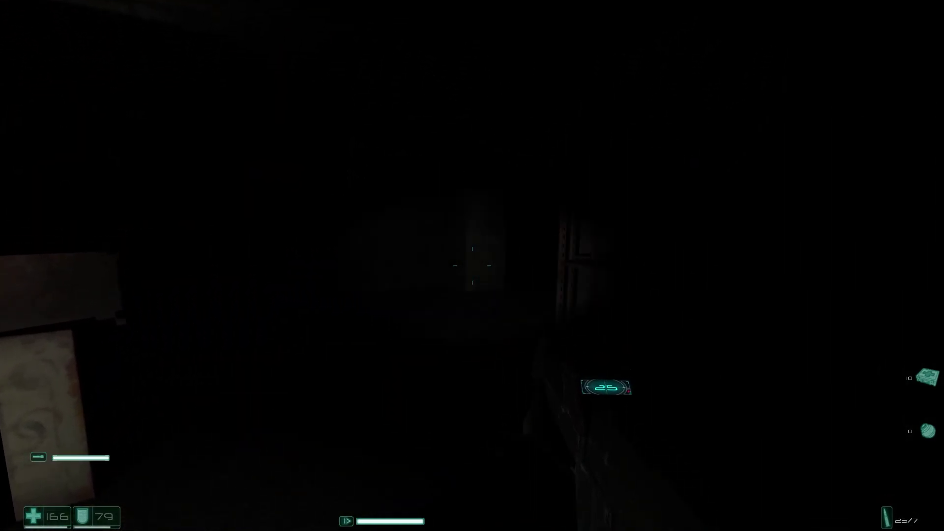
{"action": "key", "text": "w"}
{"action": "key", "text": "w"}
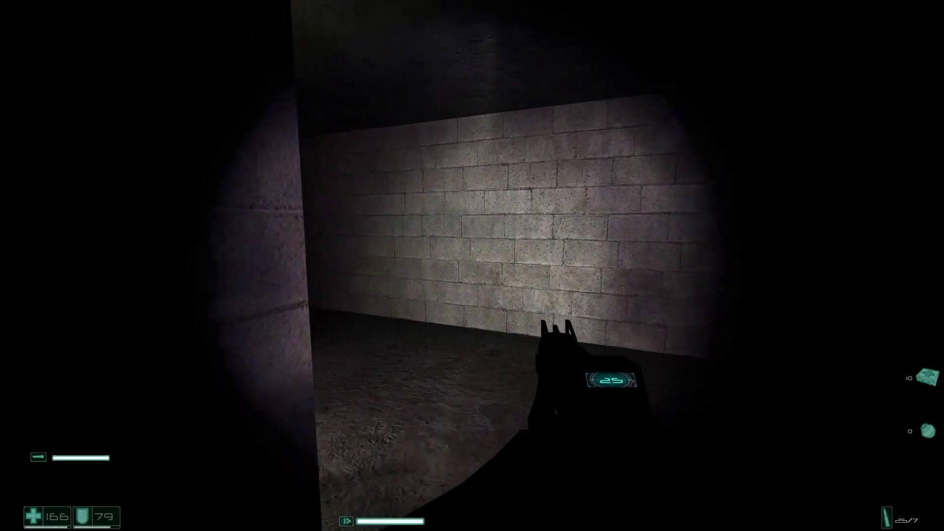
{"action": "key", "text": "w"}
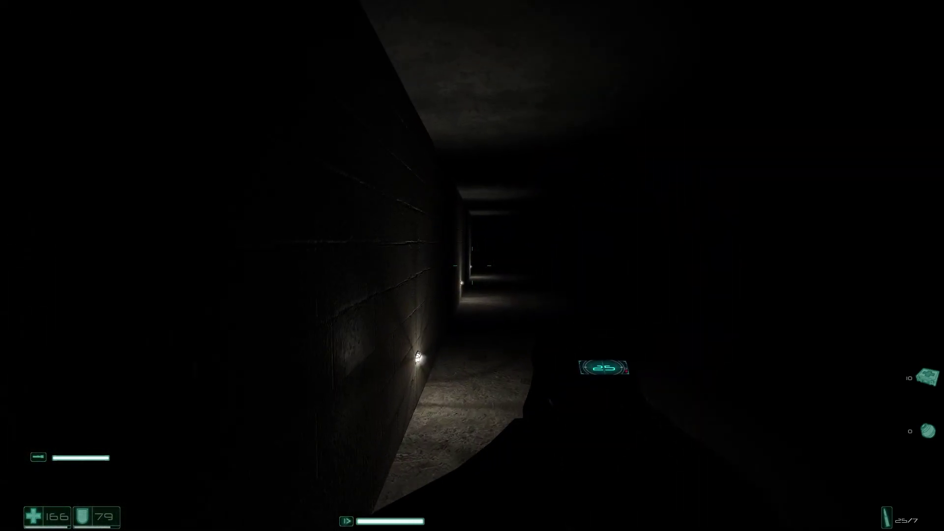
{"action": "key", "text": "w"}
{"action": "key", "text": "w"}
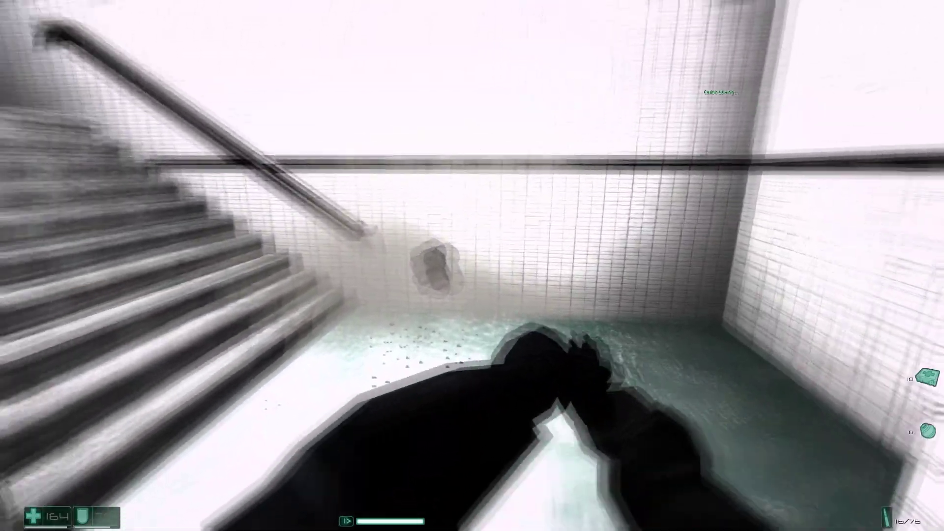
{"action": "key", "text": "w"}
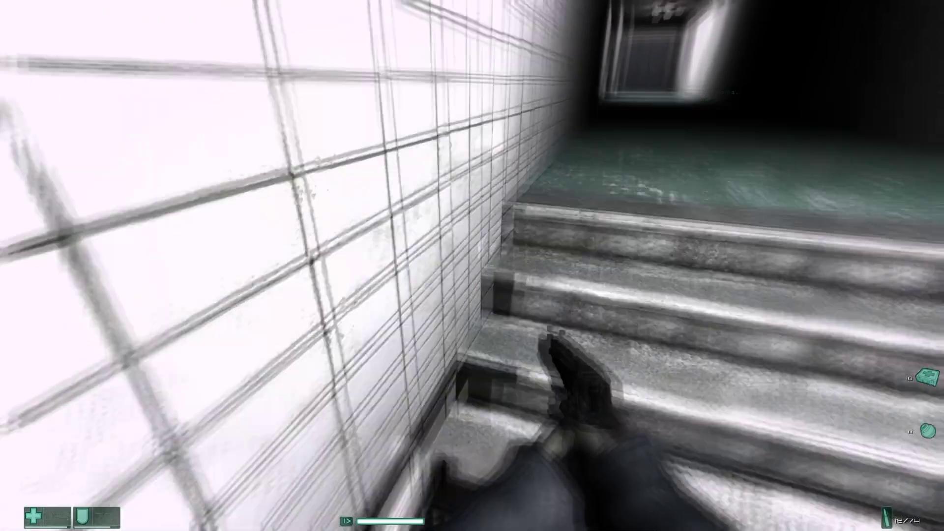
{"action": "key", "text": "w"}
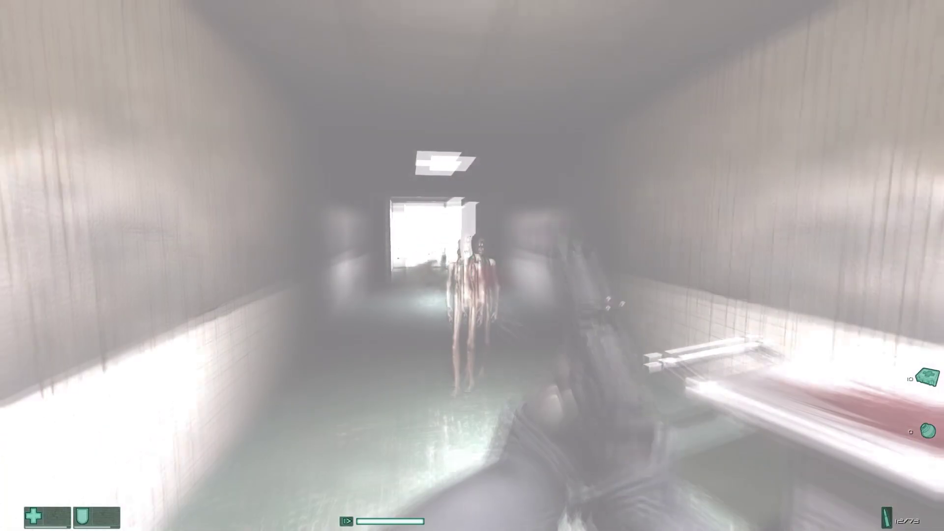
{"action": "left_click", "coordinate": [472, 266]}
{"action": "left_click", "coordinate": [472, 265]}
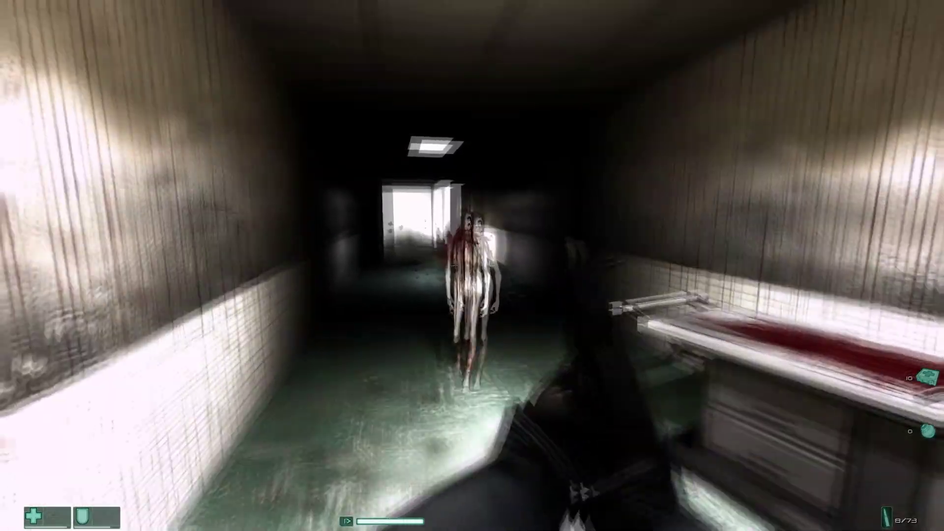
{"action": "left_click", "coordinate": [473, 265]}
{"action": "left_click", "coordinate": [472, 266]}
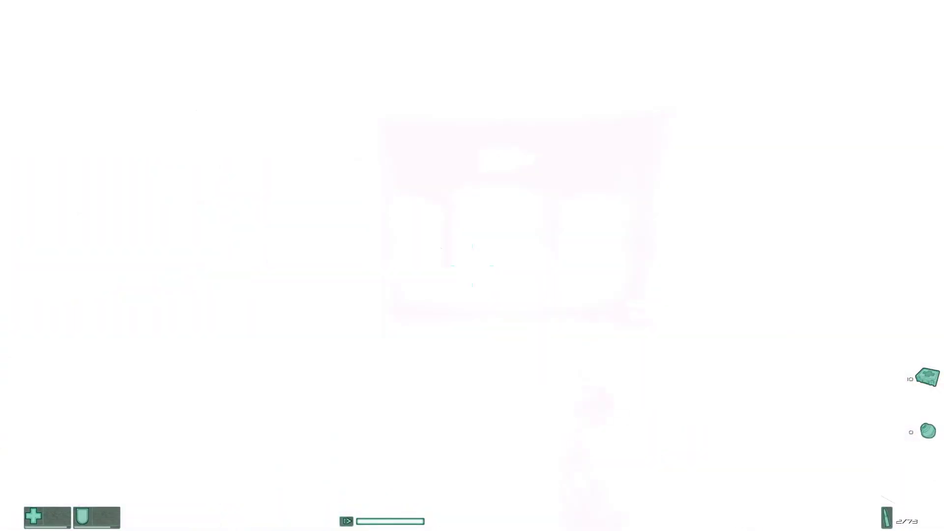
{"action": "left_click", "coordinate": [472, 266]}
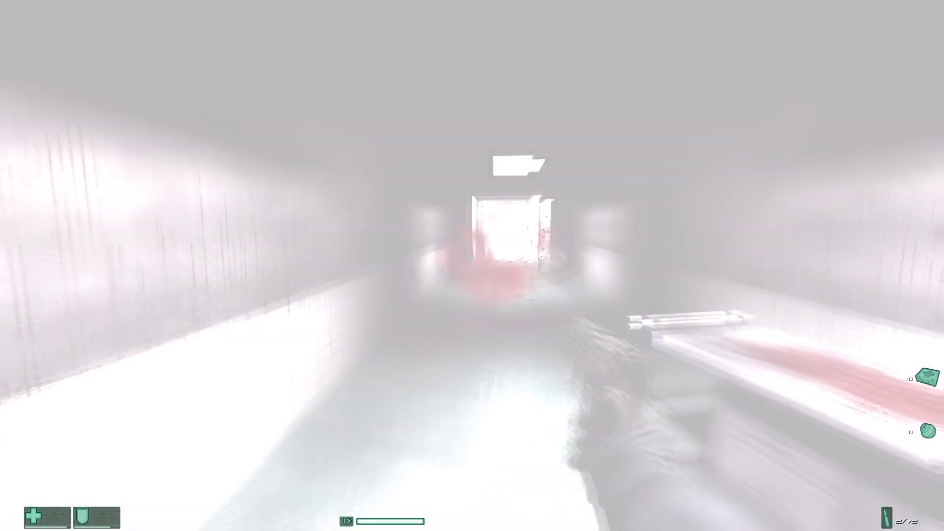
{"action": "key", "text": "w"}
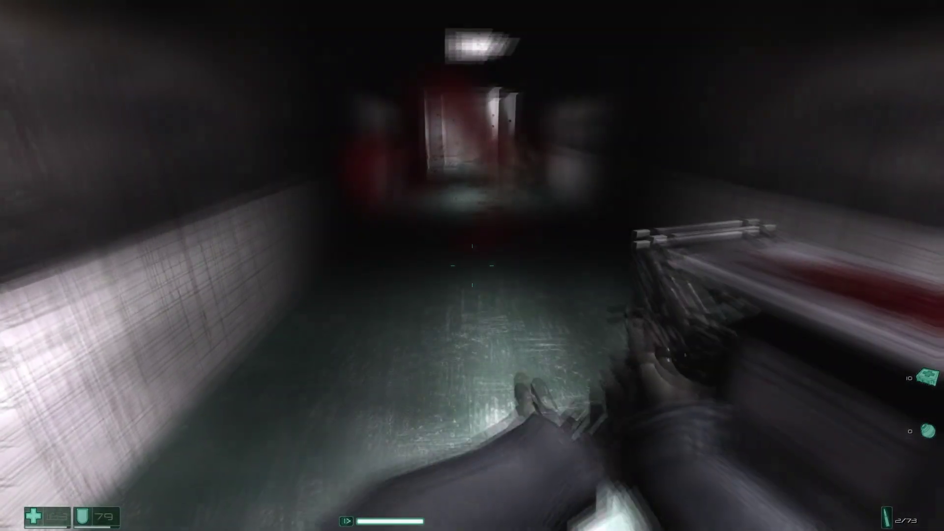
{"action": "key", "text": "w"}
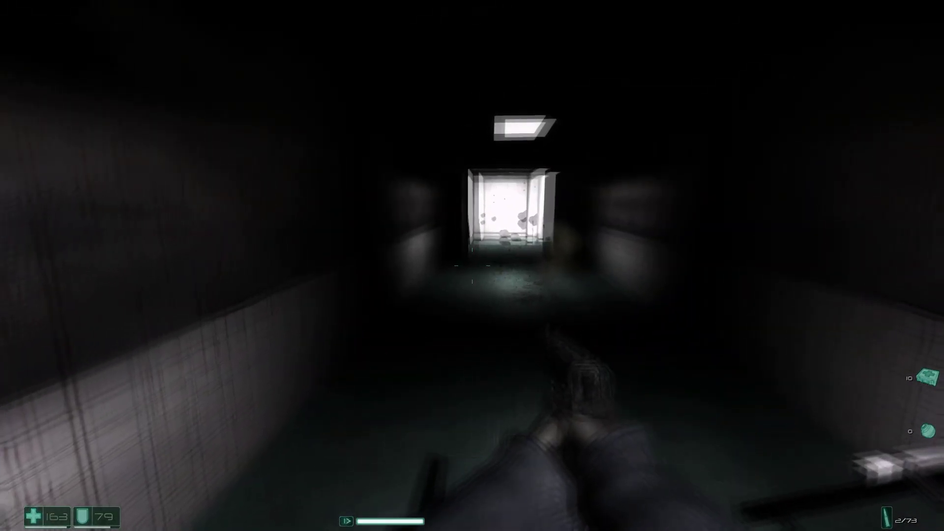
{"action": "key", "text": "w"}
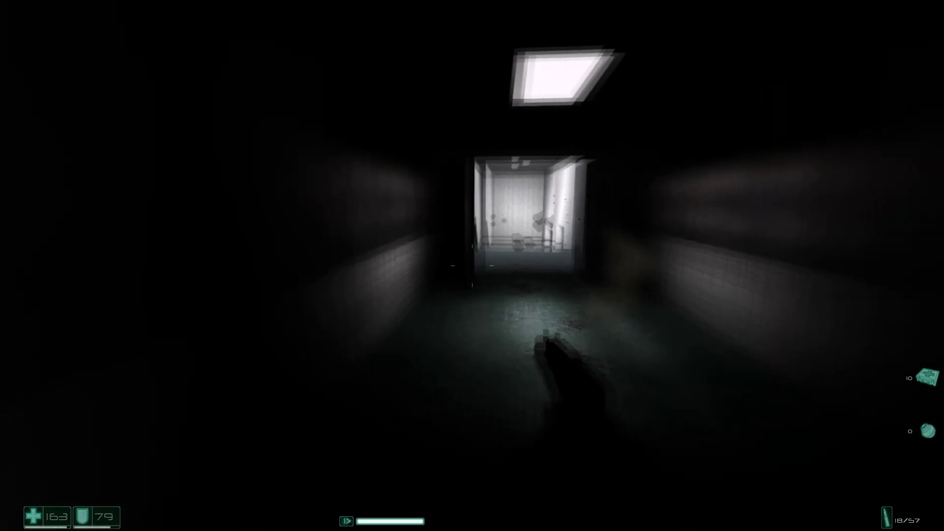
{"action": "key", "text": "w"}
{"action": "key", "text": "w"}
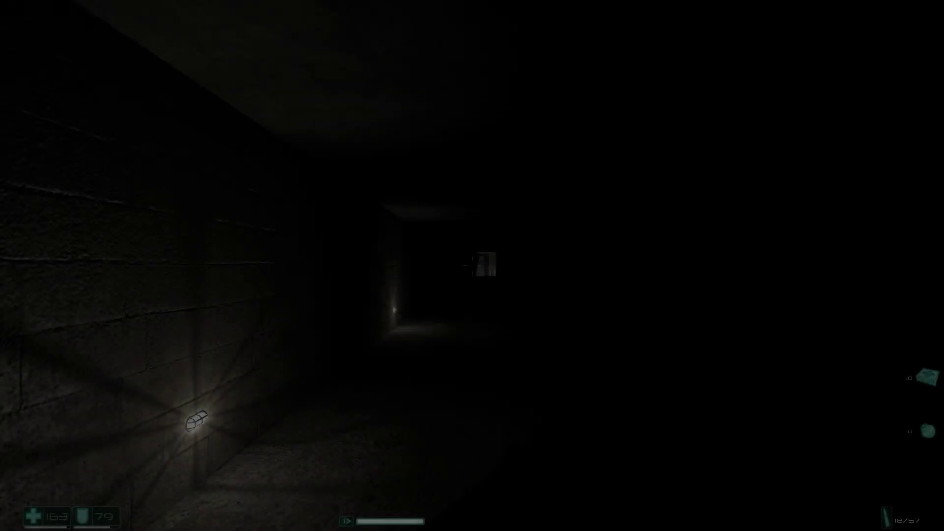
{"action": "key", "text": "w"}
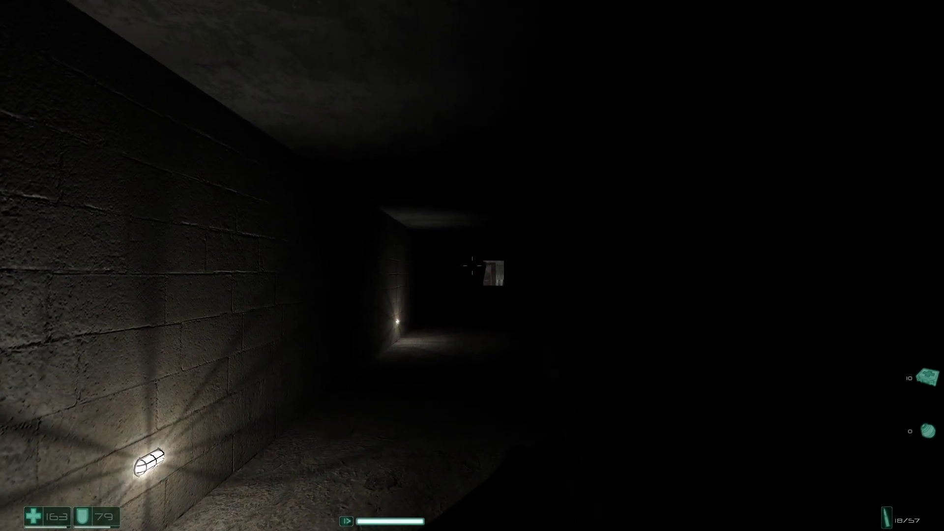
{"action": "key", "text": "F5"}
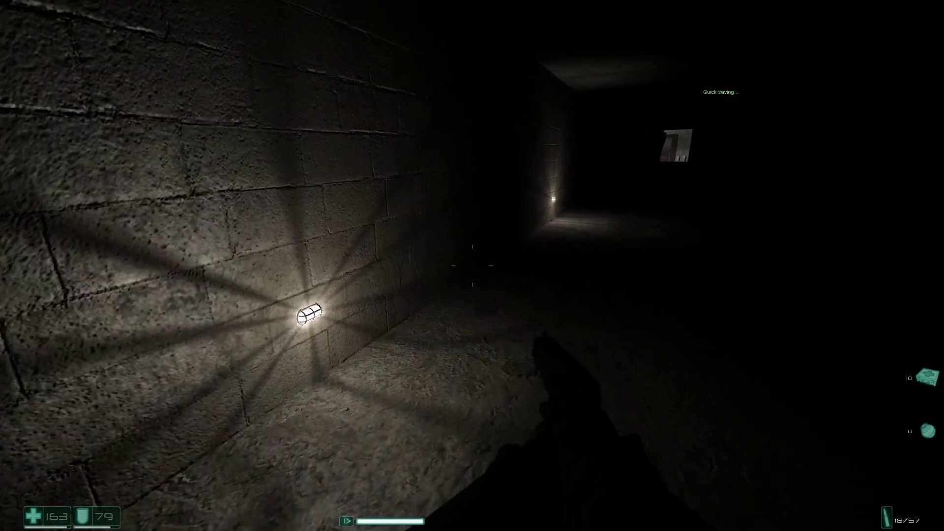
{"action": "key", "text": "w"}
{"action": "key", "text": "w"}
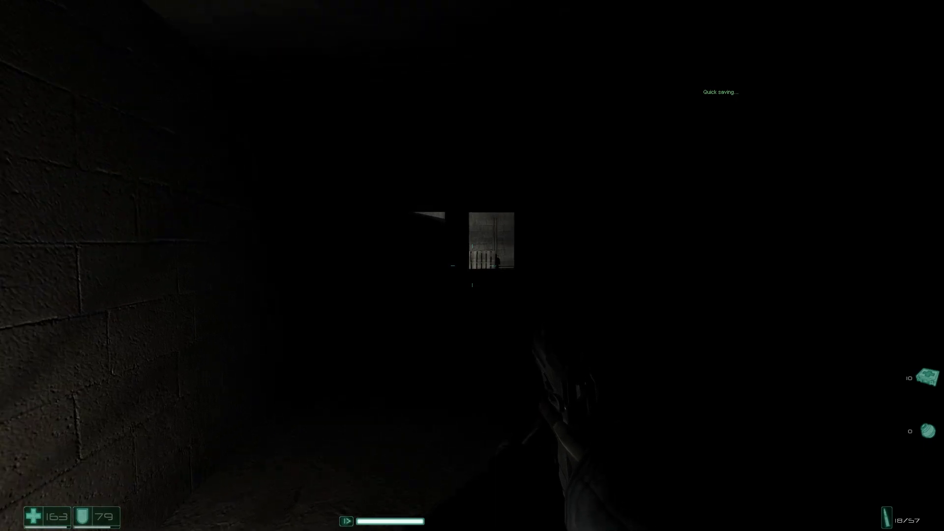
{"action": "key", "text": "w"}
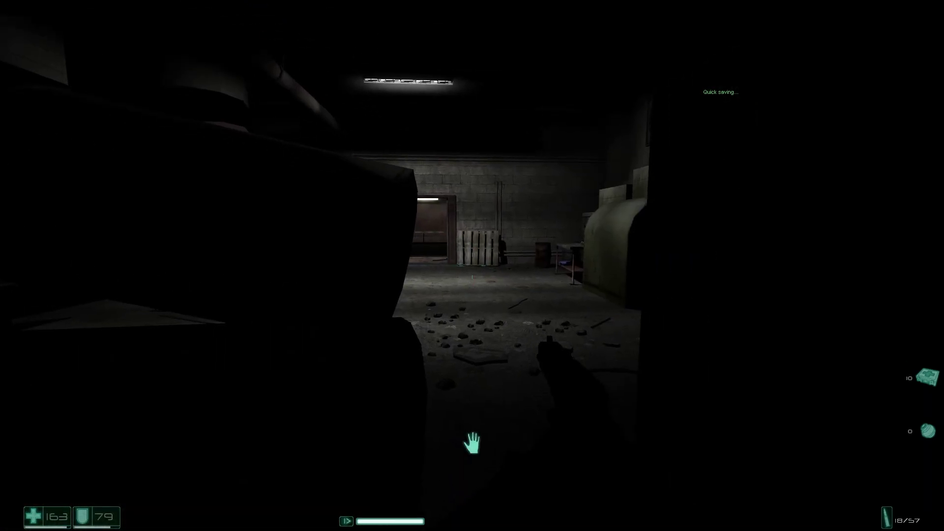
{"action": "key", "text": "w"}
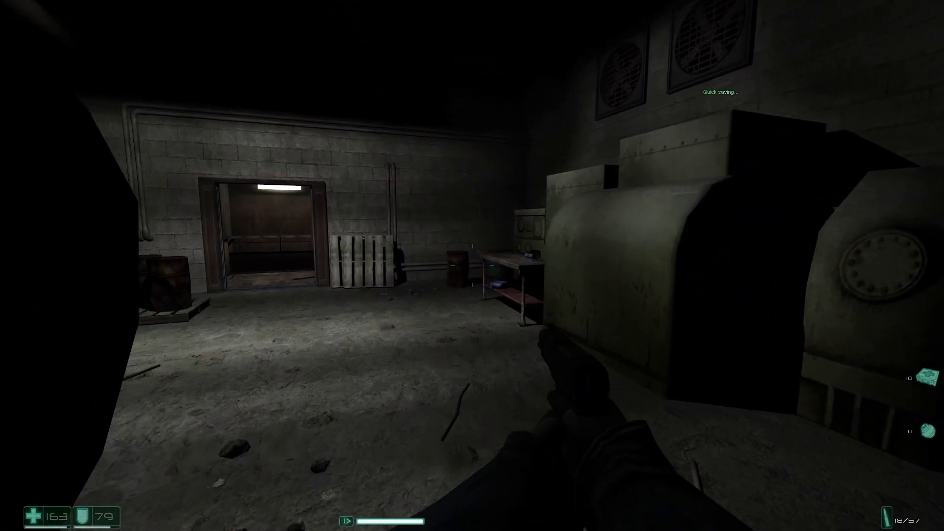
{"action": "key", "text": "w"}
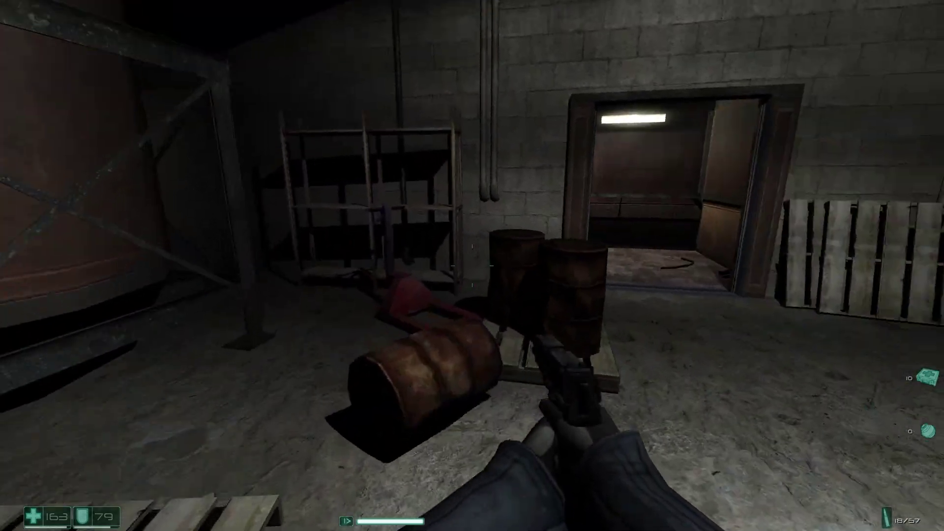
{"action": "key", "text": "w"}
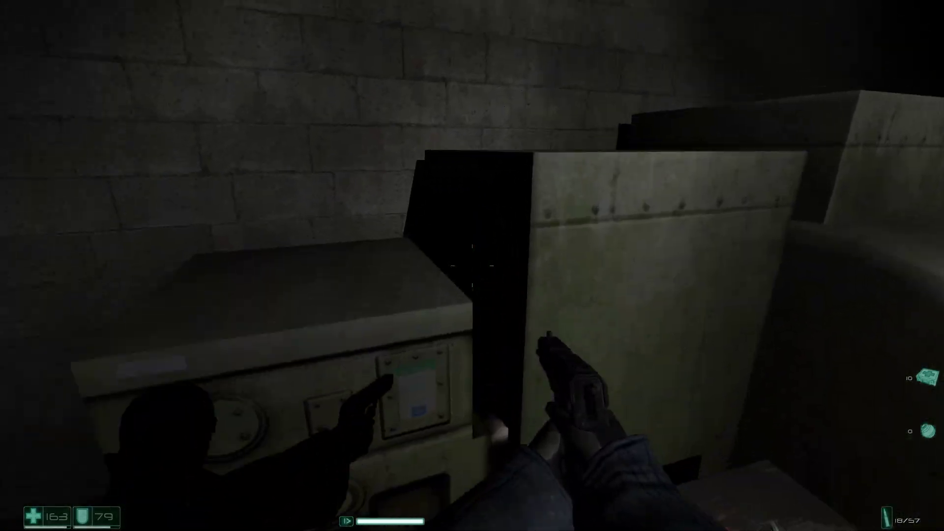
{"action": "key", "text": "w"}
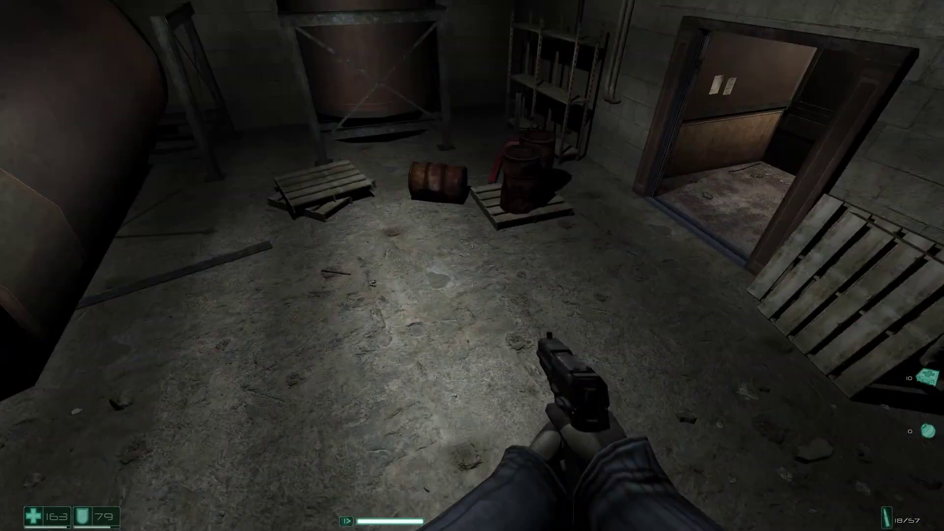
{"action": "key", "text": "w"}
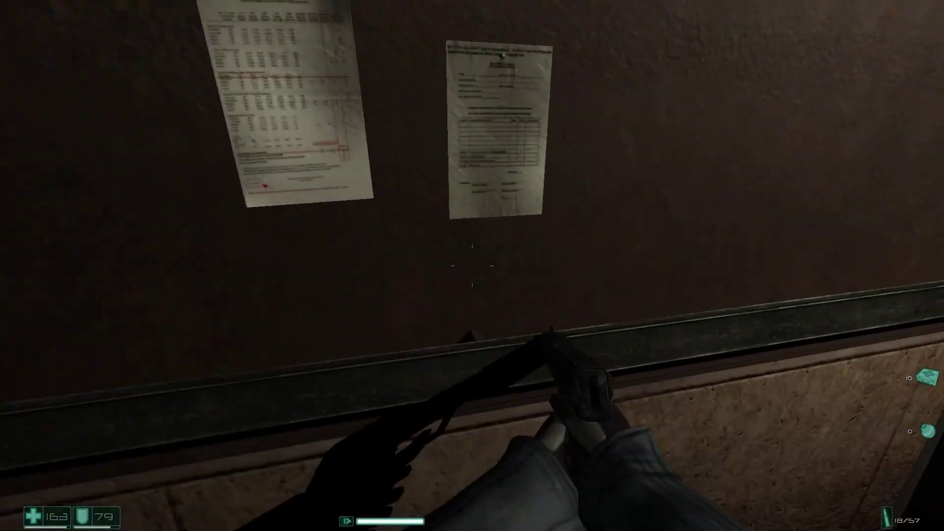
{"action": "key", "text": "s"}
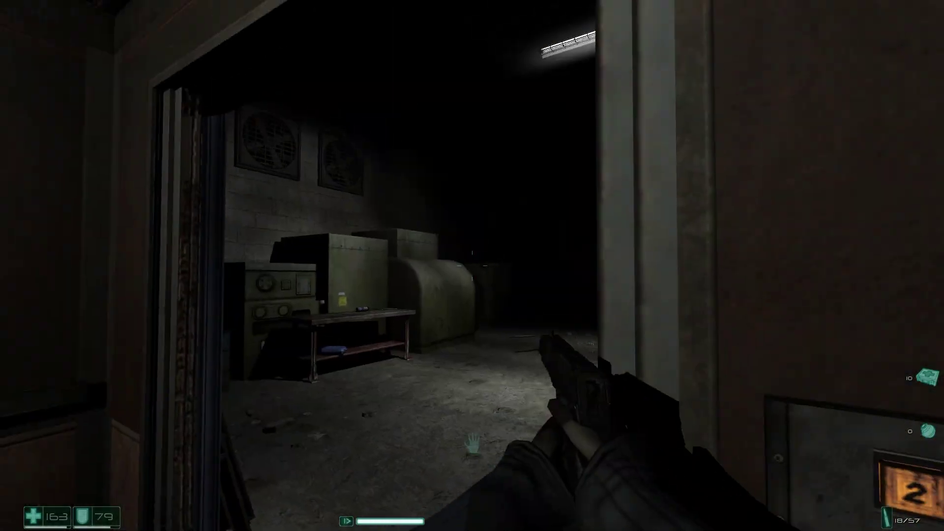
{"action": "key", "text": "s"}
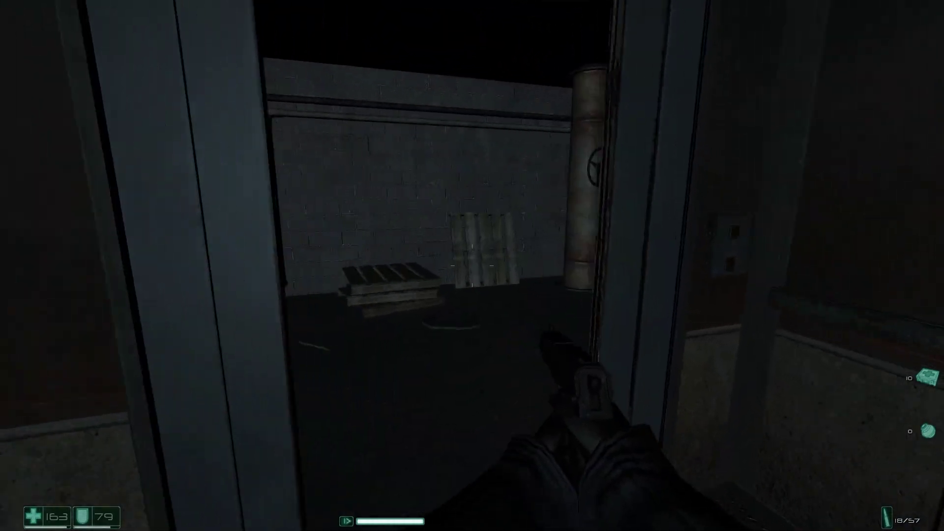
{"action": "key", "text": "w"}
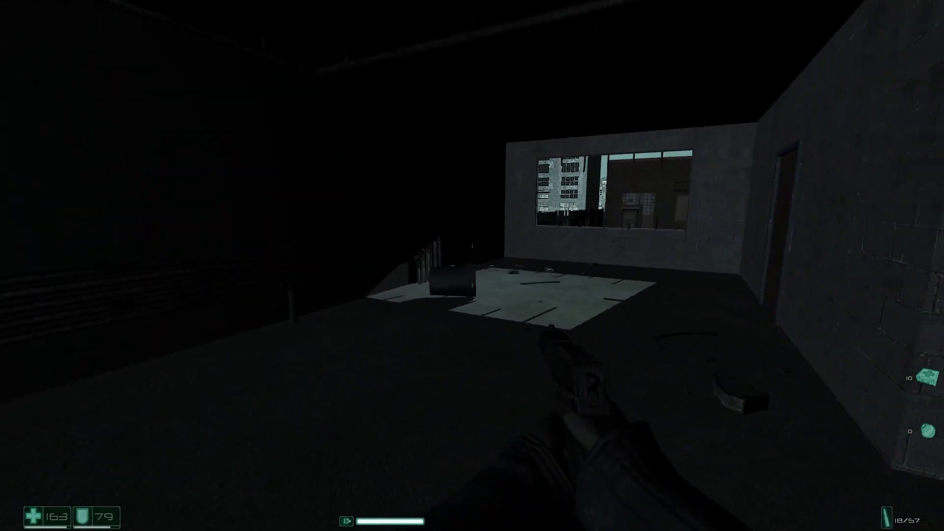
{"action": "key", "text": "w"}
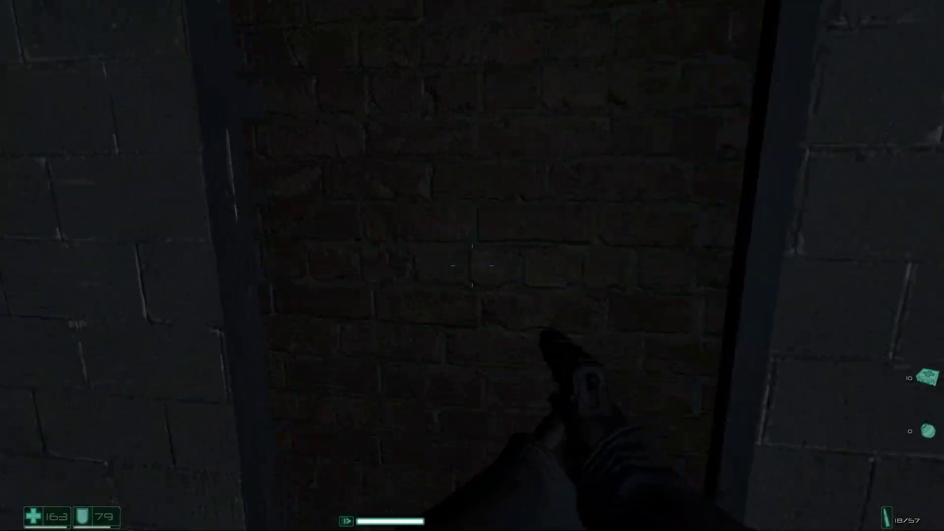
{"action": "key", "text": "w"}
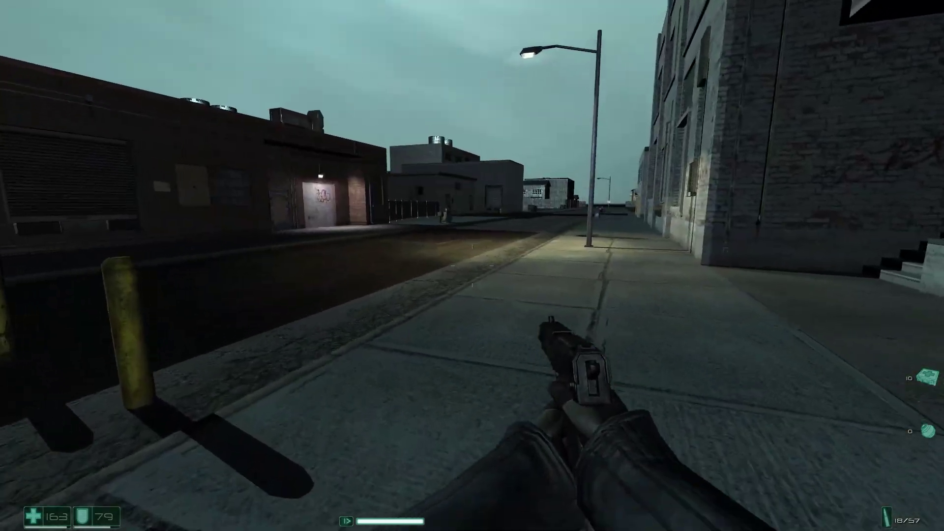
{"action": "key", "text": "w"}
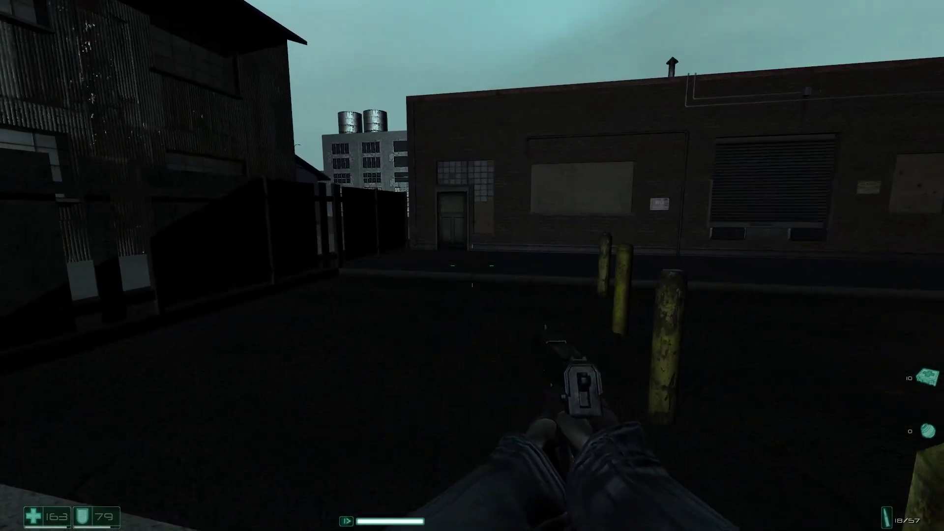
{"action": "key", "text": "w"}
{"action": "key", "text": "w"}
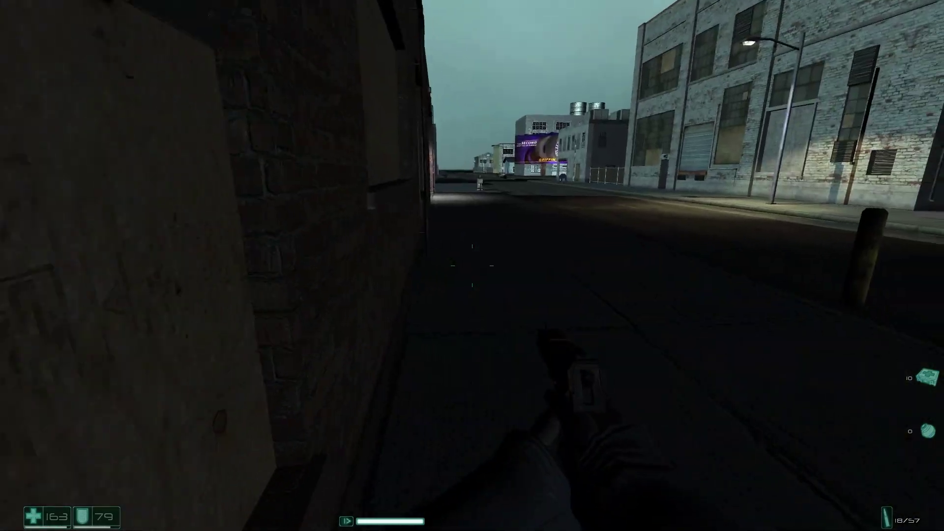
{"action": "key", "text": "w"}
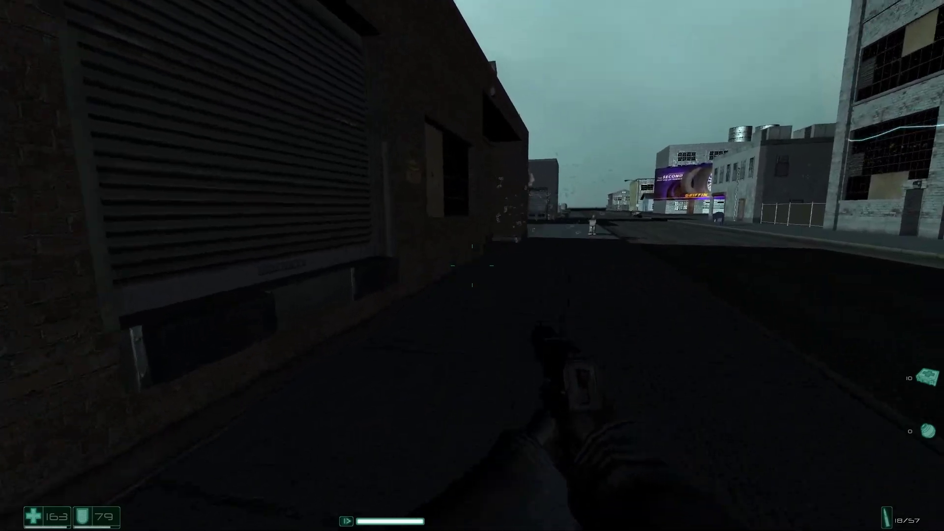
{"action": "key", "text": "w"}
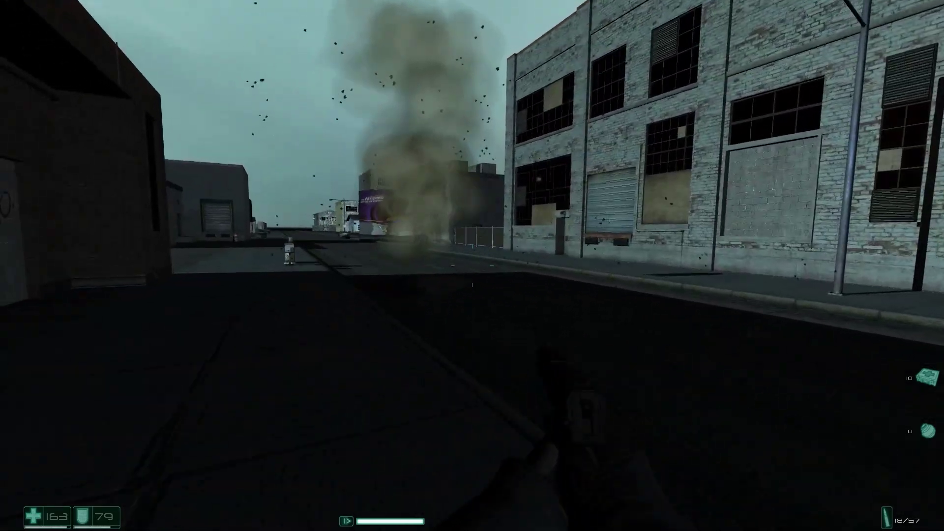
{"action": "key", "text": "w"}
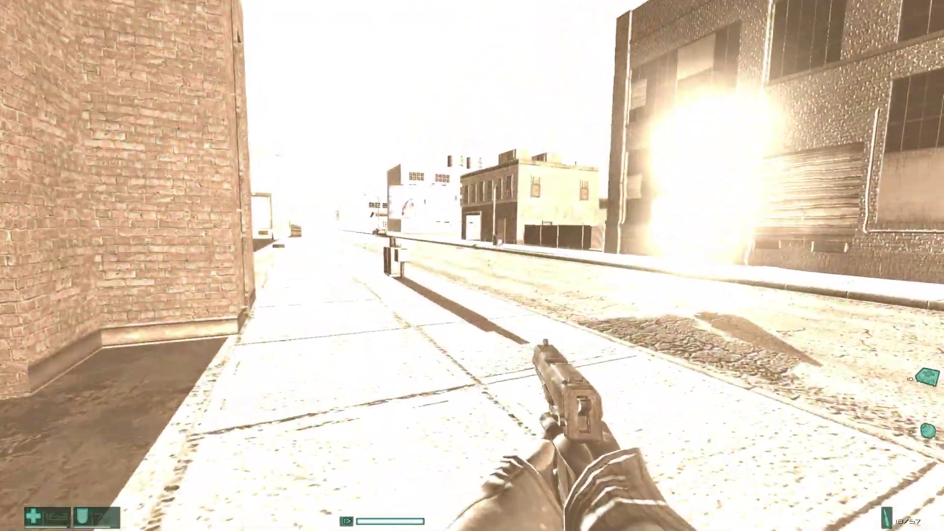
{"action": "key", "text": "w"}
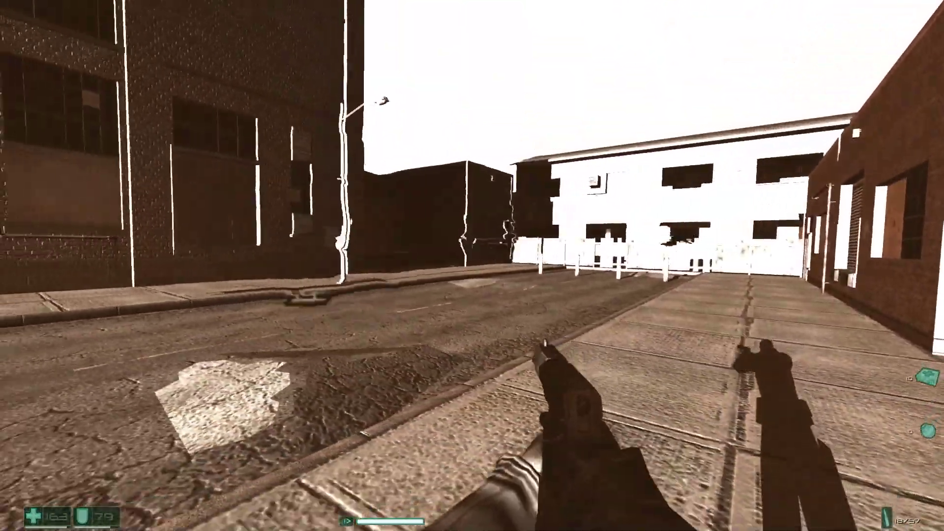
{"action": "key", "text": "w"}
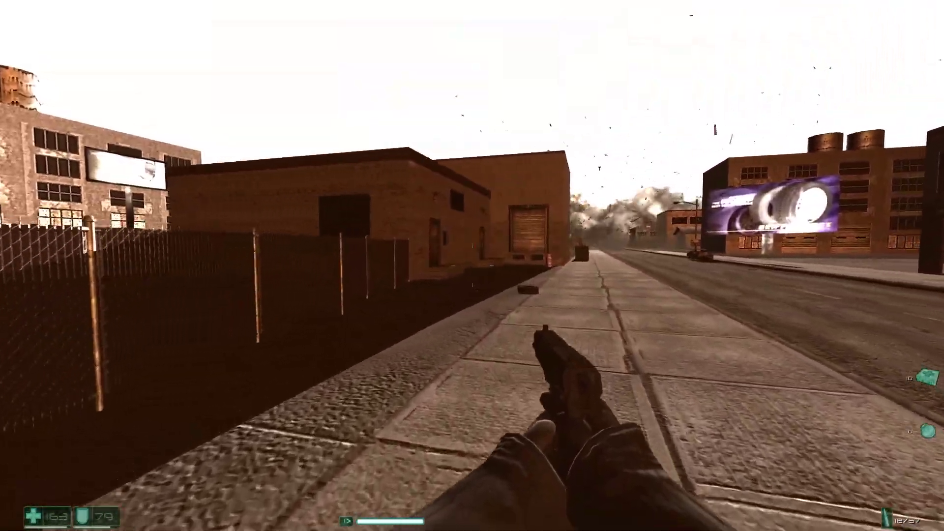
{"action": "key", "text": "w"}
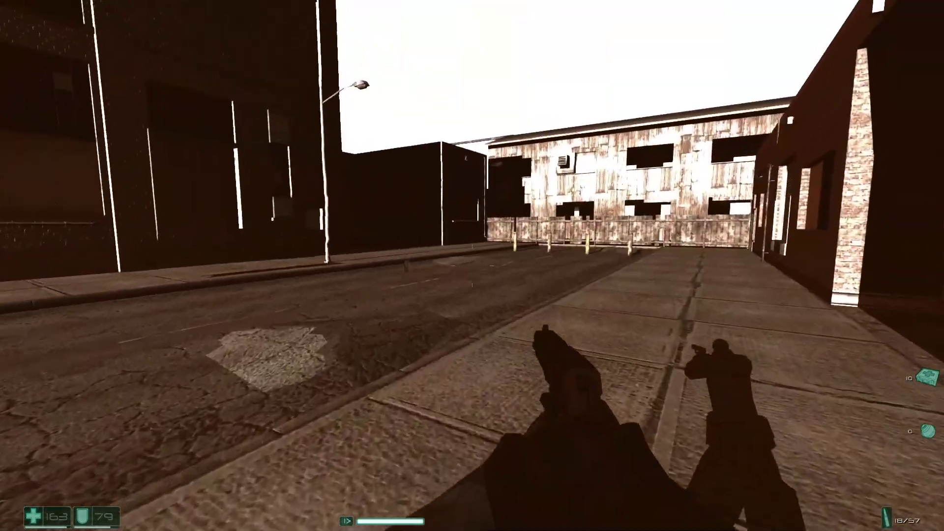
{"action": "key", "text": "w"}
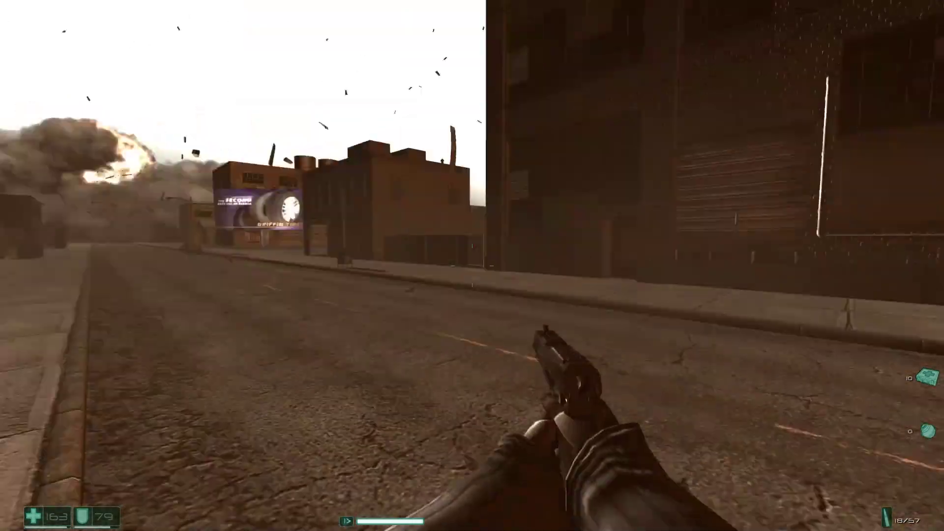
{"action": "key", "text": "w"}
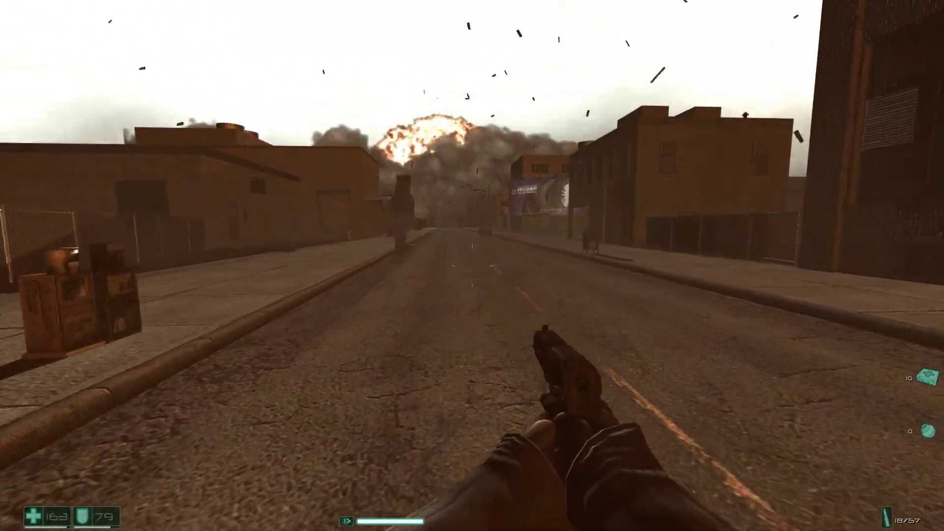
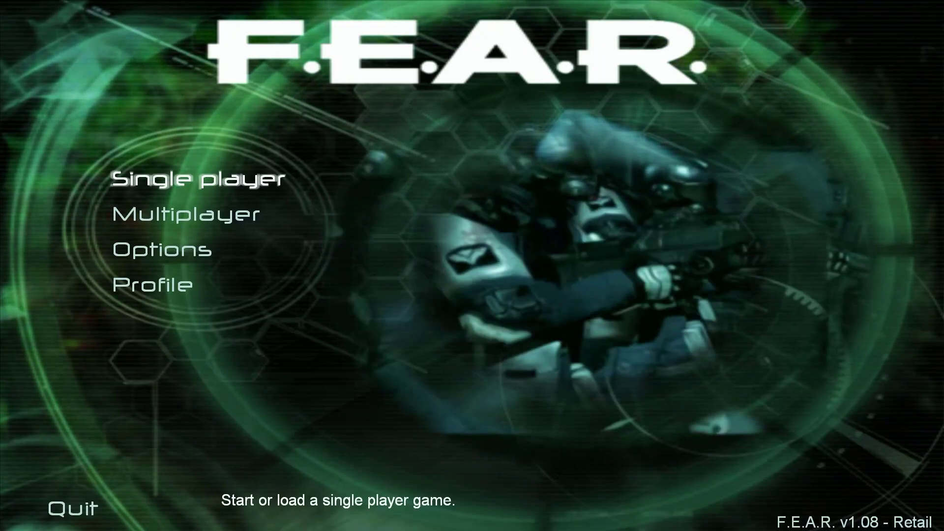
{"action": "key", "text": "Down"}
{"action": "key", "text": "Up"}
{"action": "key", "text": "Up"}
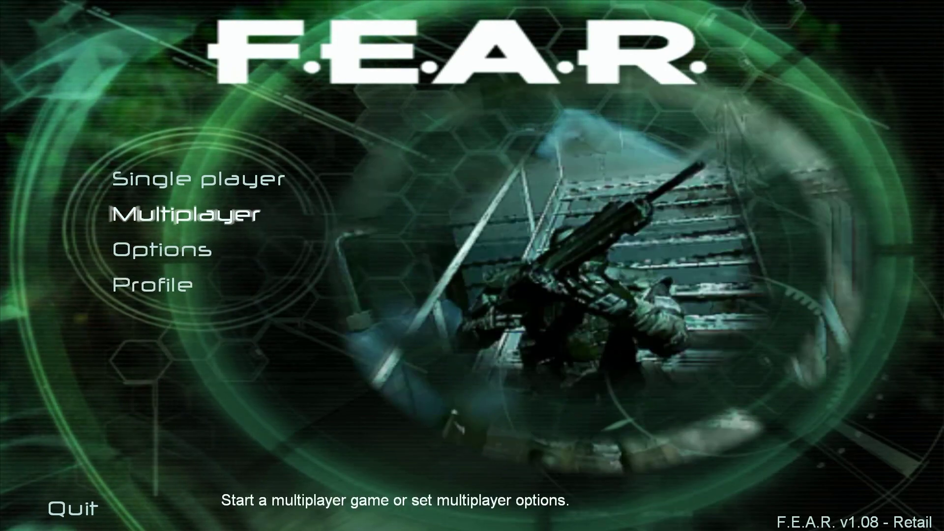
{"action": "key", "text": "Down"}
{"action": "key", "text": "Return"}
{"action": "key", "text": "Down"}
{"action": "key", "text": "Down"}
{"action": "key", "text": "Down"}
{"action": "key", "text": "Up"}
{"action": "key", "text": "Up"}
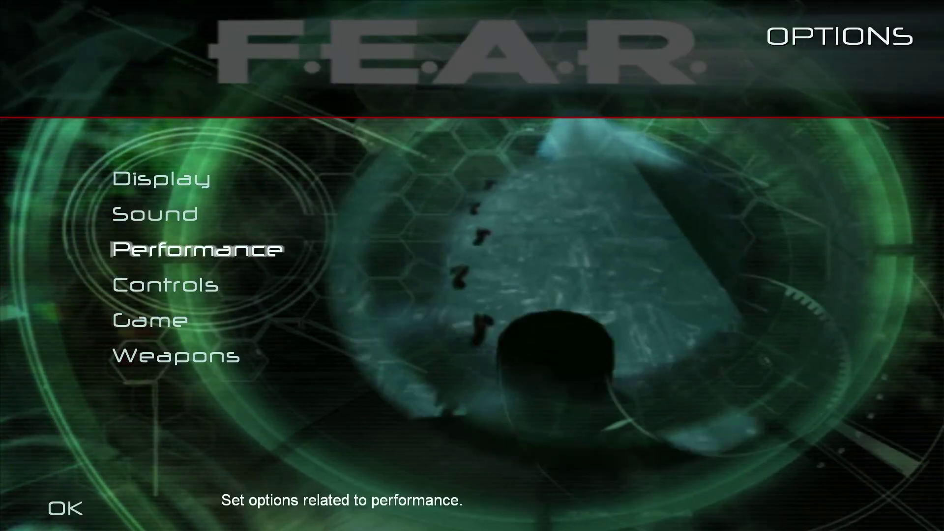
{"action": "key", "text": "Down"}
{"action": "key", "text": "Down"}
{"action": "key", "text": "Return"}
{"action": "key", "text": "Up"}
{"action": "key", "text": "Up"}
{"action": "key", "text": "Up"}
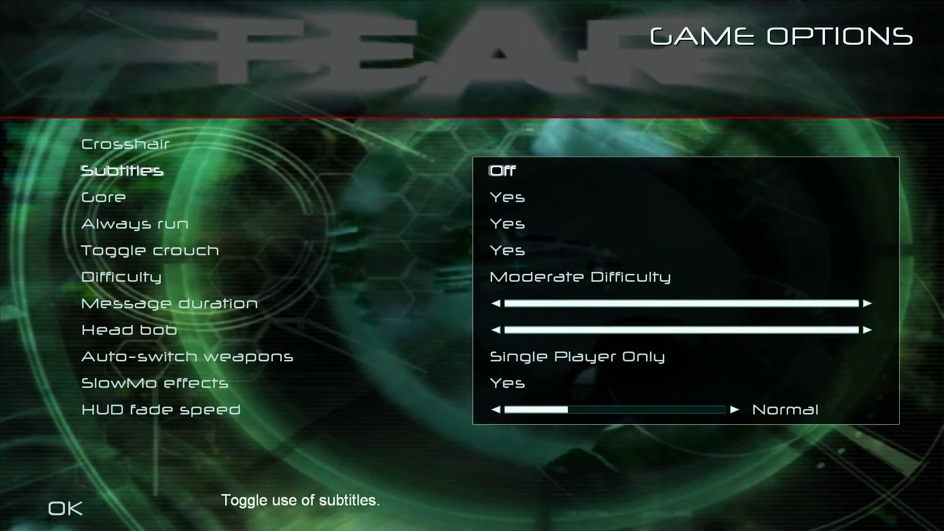
{"action": "key", "text": "Down"}
{"action": "key", "text": "Down"}
{"action": "key", "text": "Down"}
{"action": "key", "text": "Up"}
{"action": "key", "text": "Down"}
{"action": "key", "text": "Down"}
{"action": "key", "text": "Down"}
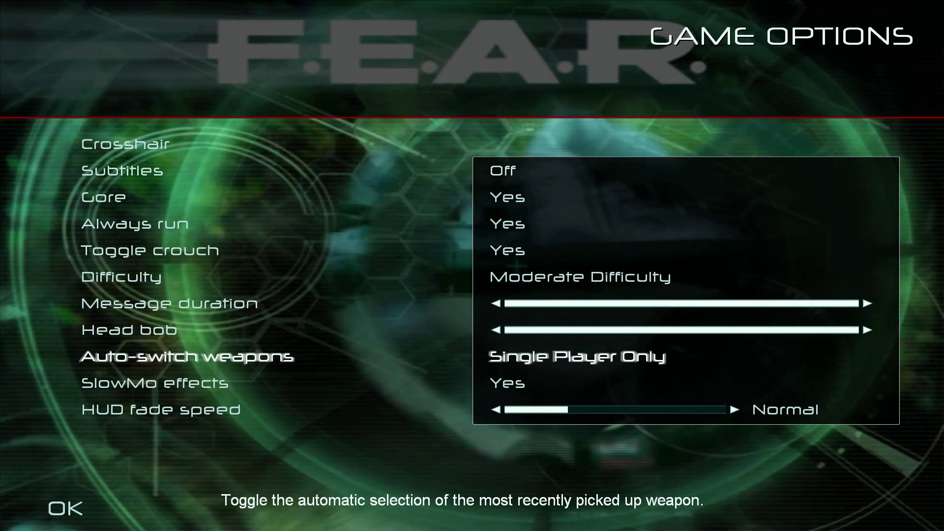
{"action": "key", "text": "Down"}
{"action": "key", "text": "Down"}
{"action": "key", "text": "Down"}
{"action": "key", "text": "Return"}
{"action": "key", "text": "Up"}
{"action": "key", "text": "Up"}
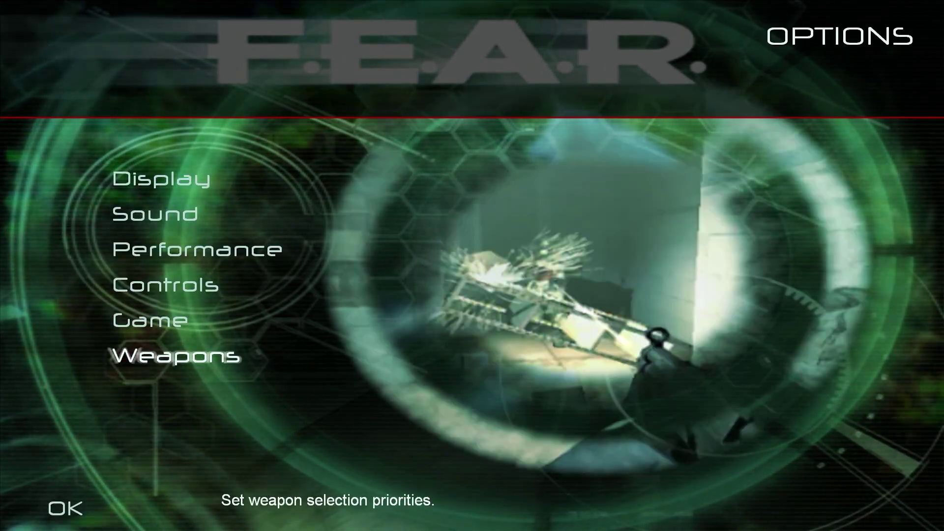
{"action": "key", "text": "Up"}
{"action": "key", "text": "Return"}
{"action": "key", "text": "Up"}
{"action": "key", "text": "Up"}
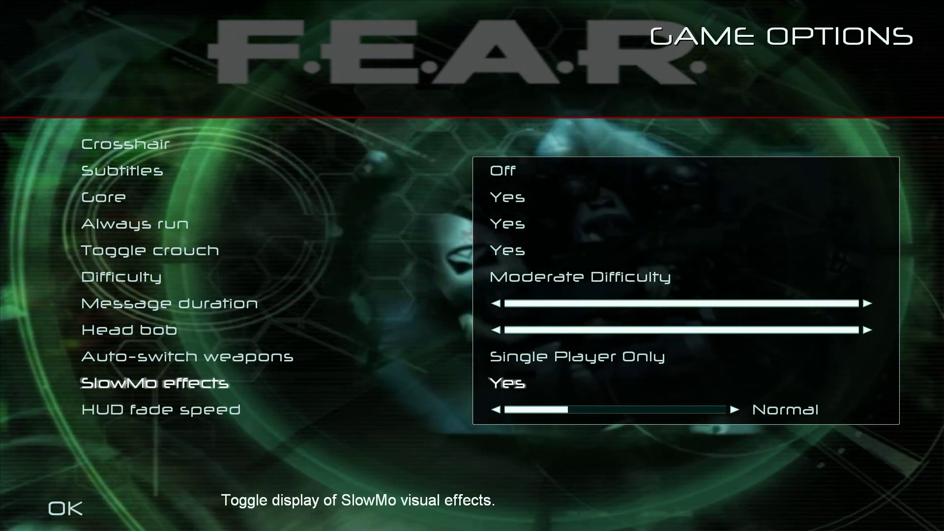
{"action": "key", "text": "Down"}
{"action": "key", "text": "Down"}
{"action": "key", "text": "Return"}
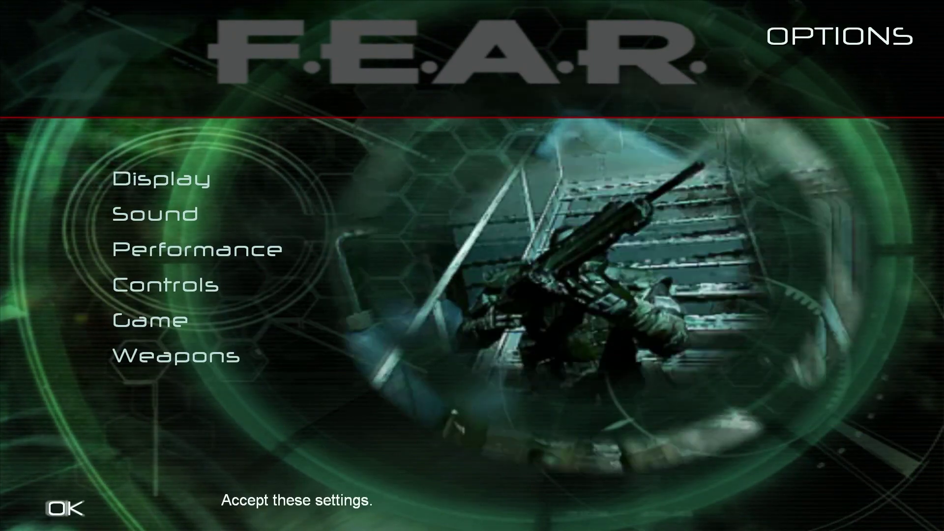
{"action": "key", "text": "Up"}
{"action": "key", "text": "Down"}
{"action": "key", "text": "Down"}
{"action": "key", "text": "Down"}
{"action": "key", "text": "Up"}
{"action": "key", "text": "Up"}
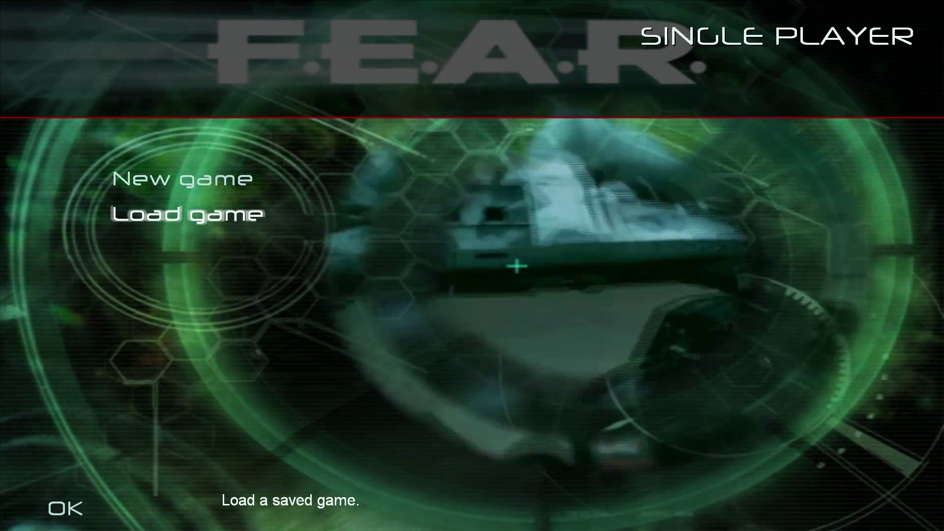
{"action": "key", "text": "Up"}
{"action": "key", "text": "Return"}
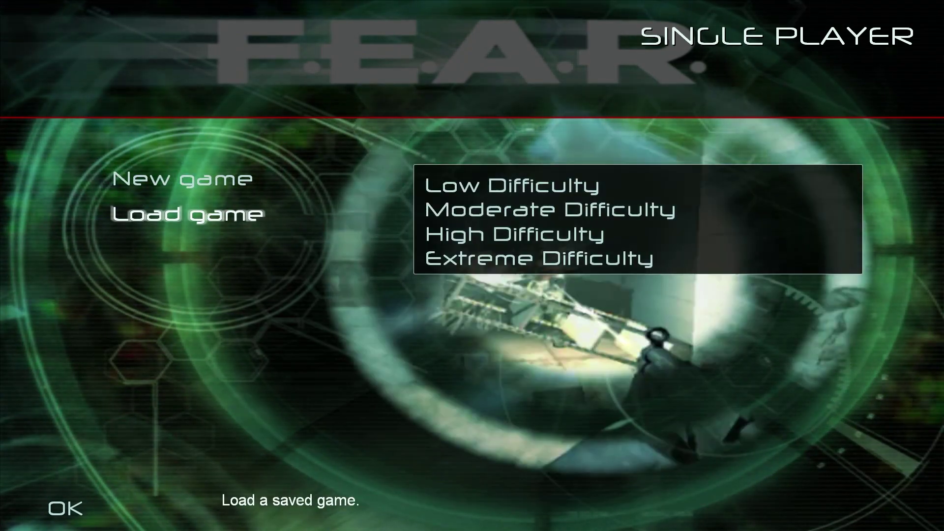
{"action": "key", "text": "Down"}
{"action": "key", "text": "Down"}
{"action": "key", "text": "Down"}
{"action": "key", "text": "Up"}
{"action": "key", "text": "Up"}
{"action": "key", "text": "Down"}
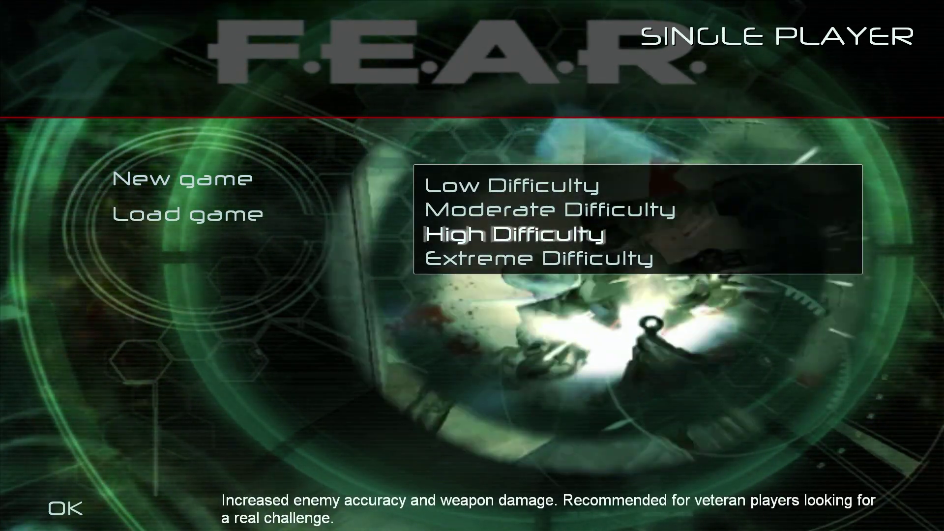
{"action": "key", "text": "Down"}
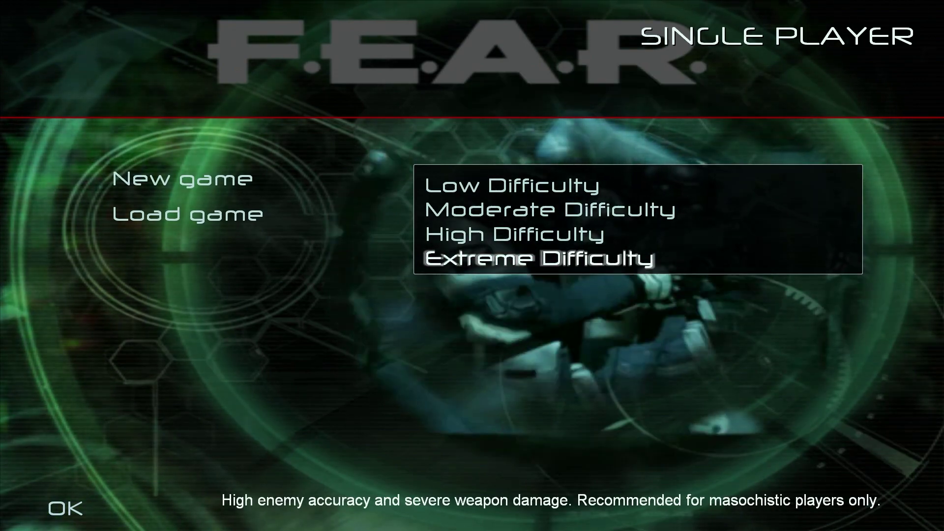
{"action": "key", "text": "Up"}
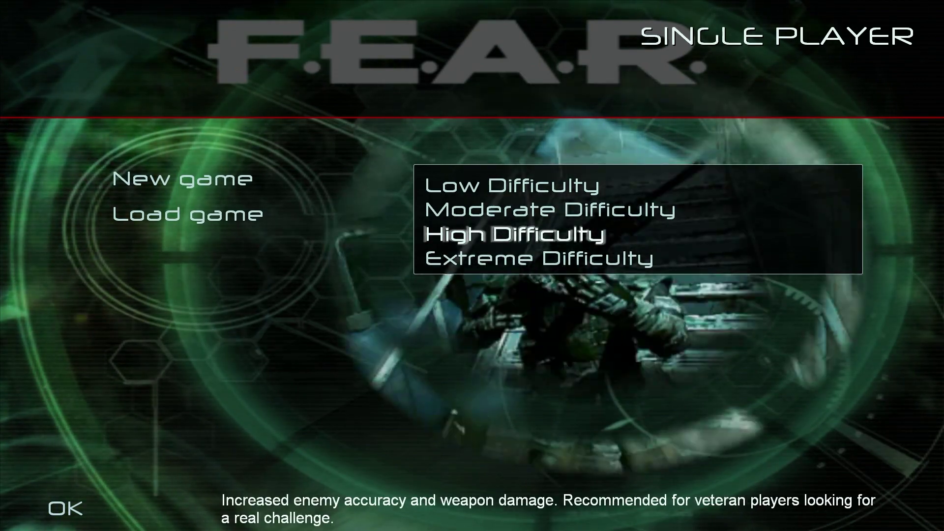
{"action": "key", "text": "Up"}
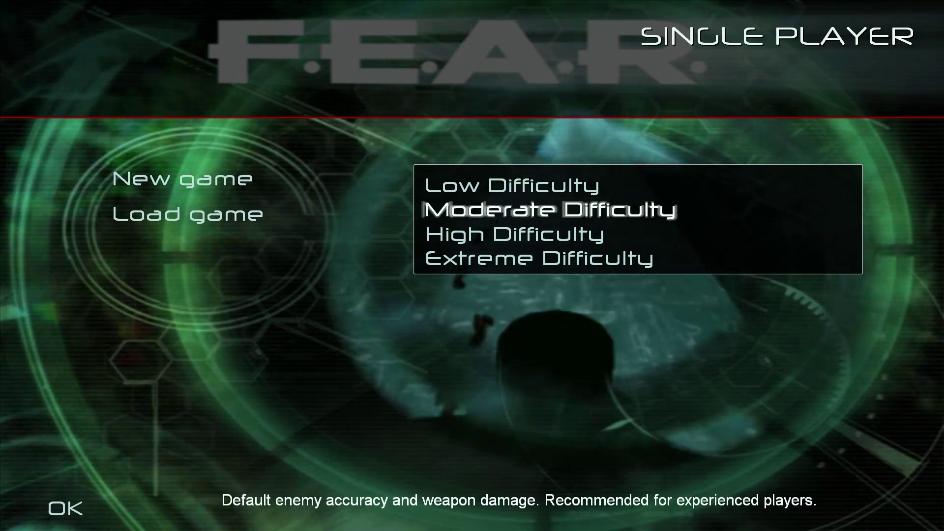
{"action": "key", "text": "Up"}
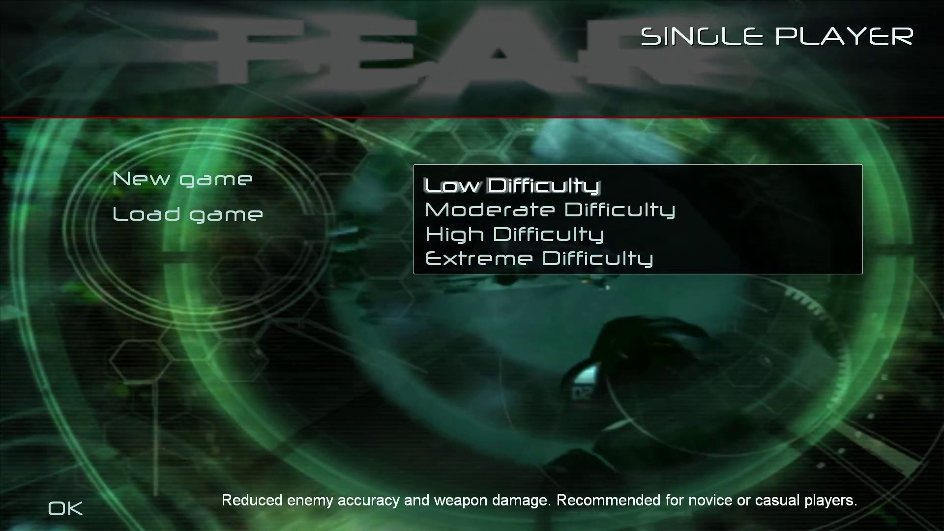
{"action": "key", "text": "Down"}
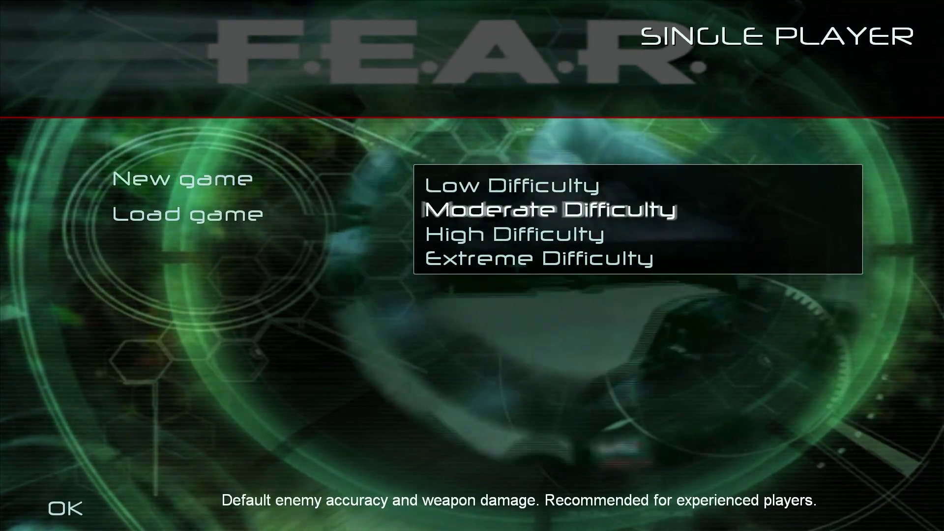
{"action": "key", "text": "Down"}
{"action": "key", "text": "Down"}
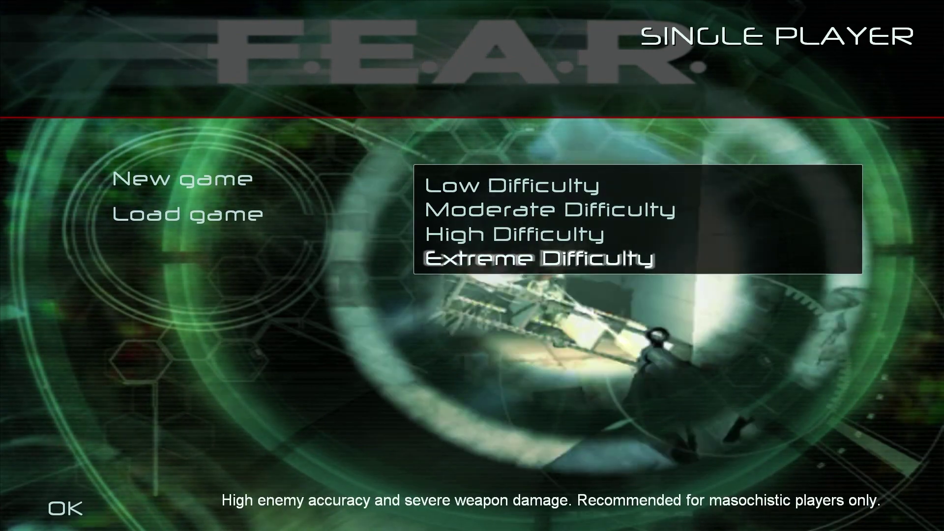
{"action": "key", "text": "Down"}
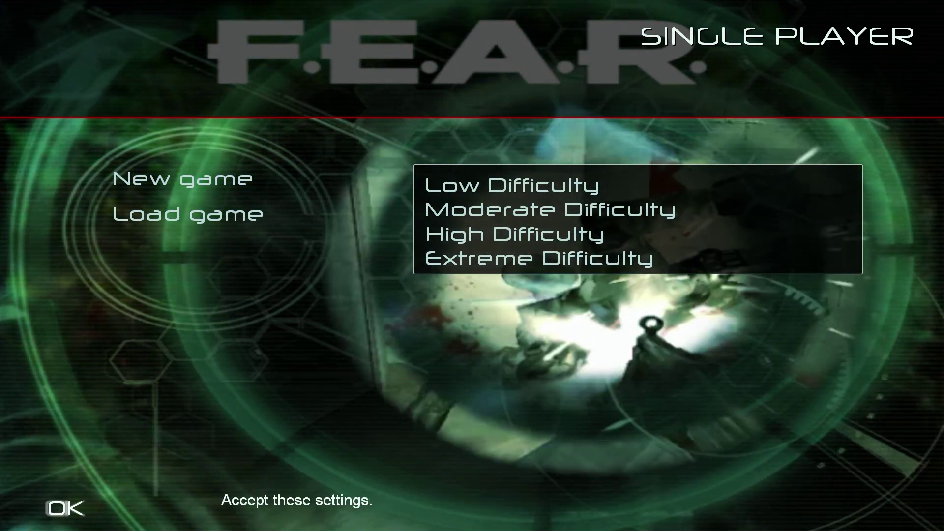
{"action": "key", "text": "Escape"}
{"action": "key", "text": "Escape"}
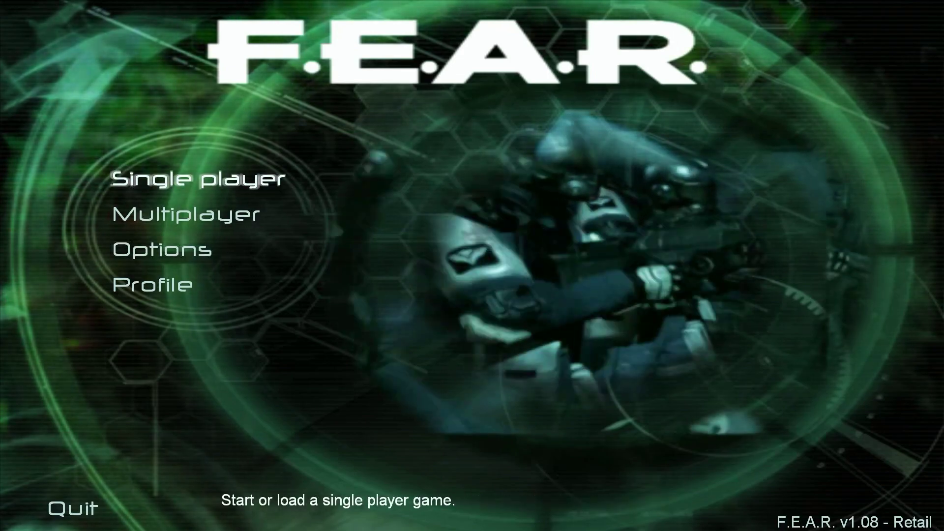
{"action": "key", "text": "Down"}
{"action": "key", "text": "Down"}
{"action": "key", "text": "Down"}
{"action": "key", "text": "Down"}
{"action": "key", "text": "Down"}
{"action": "key", "text": "Down"}
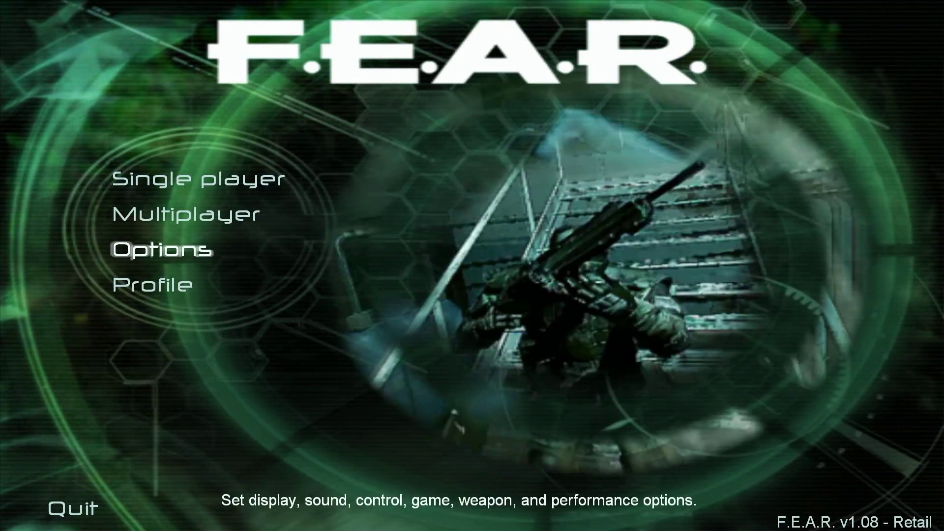
{"action": "key", "text": "Up"}
{"action": "key", "text": "Up"}
{"action": "key", "text": "Down"}
{"action": "key", "text": "Down"}
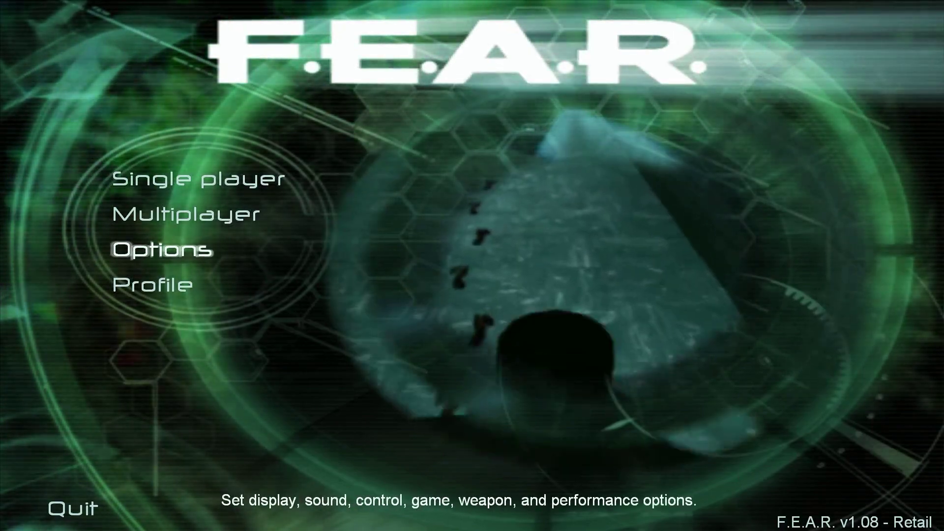
{"action": "key", "text": "Down"}
{"action": "key", "text": "Up"}
{"action": "key", "text": "Down"}
{"action": "key", "text": "Return"}
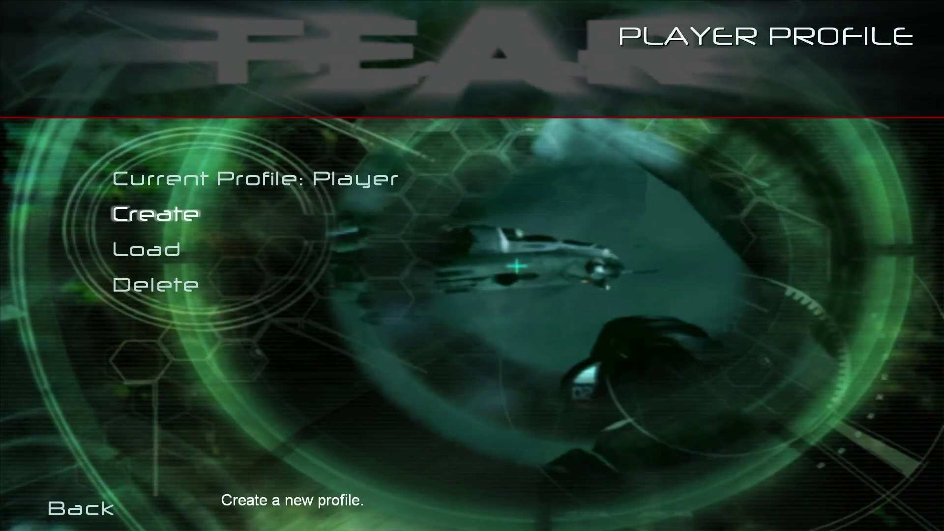
{"action": "key", "text": "Down"}
{"action": "key", "text": "Up"}
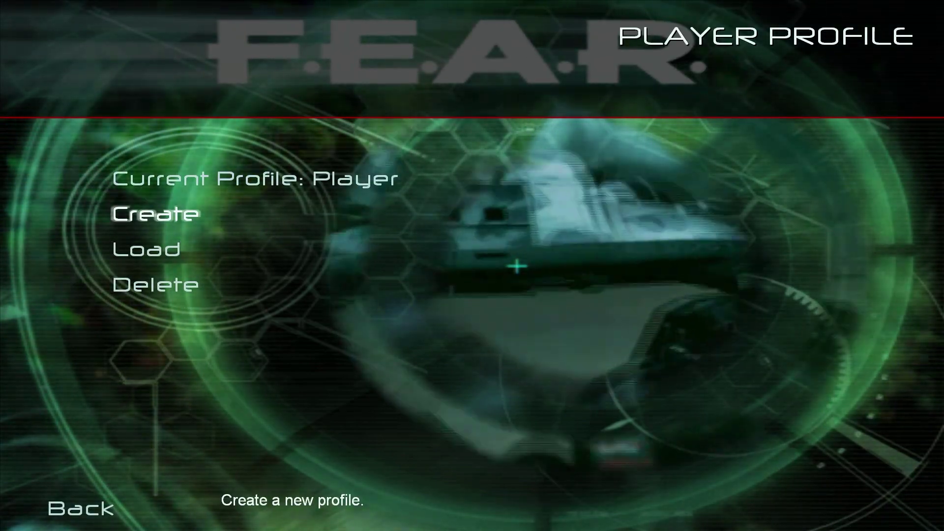
{"action": "key", "text": "Down"}
{"action": "key", "text": "Return"}
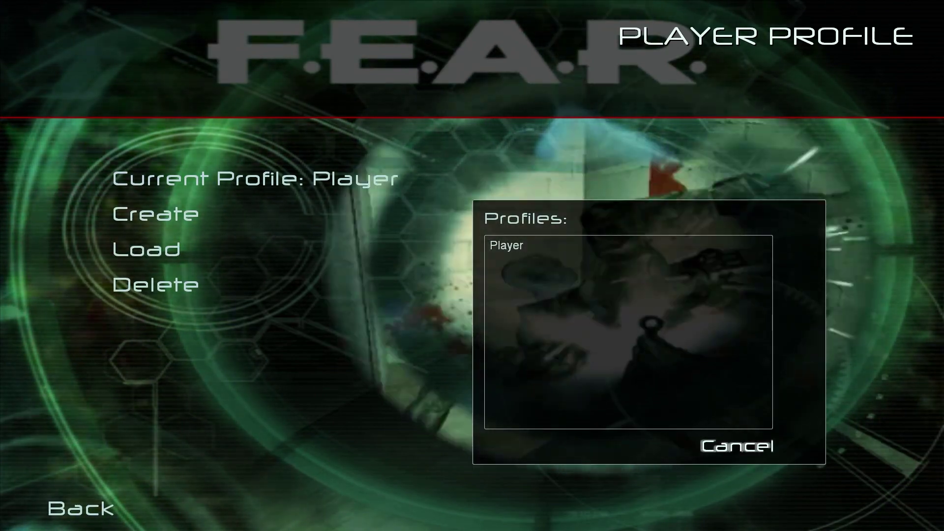
{"action": "key", "text": "Escape"}
{"action": "key", "text": "Escape"}
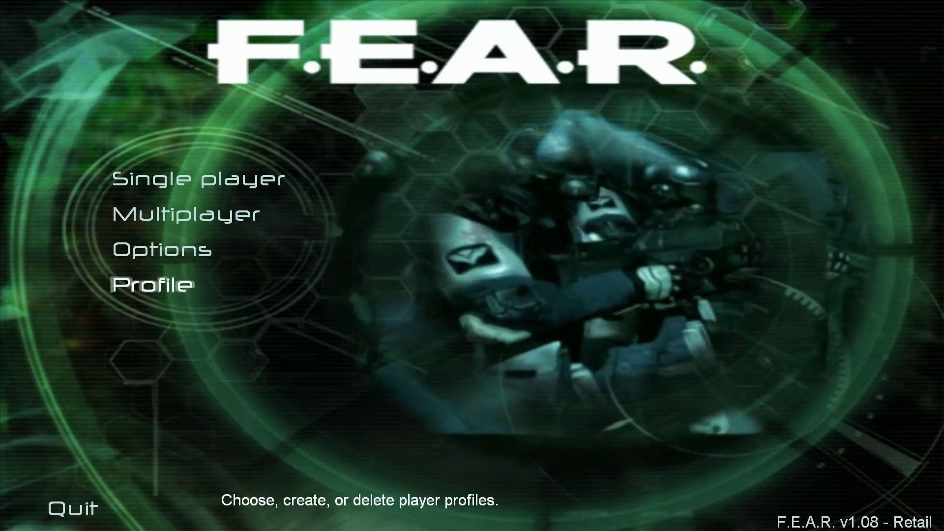
{"action": "key", "text": "Down"}
{"action": "key", "text": "Up"}
{"action": "key", "text": "Down"}
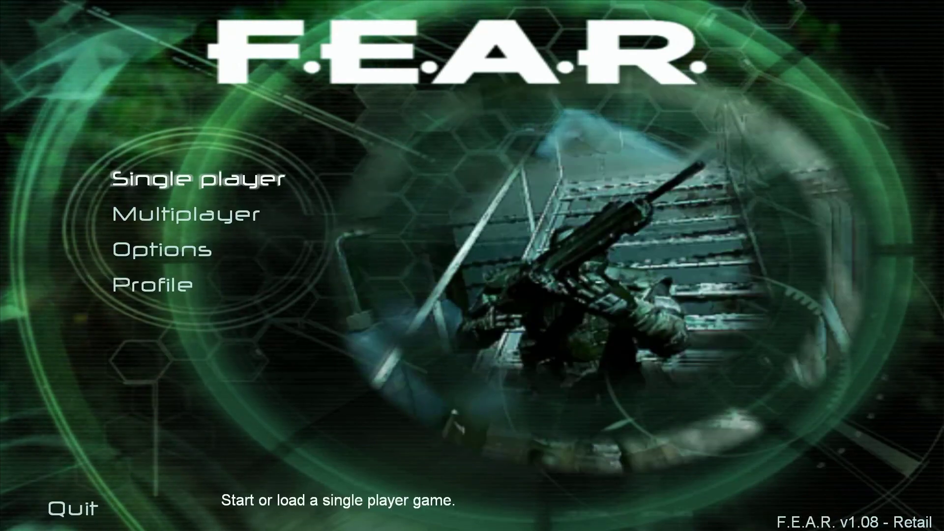
{"action": "key", "text": "Return"}
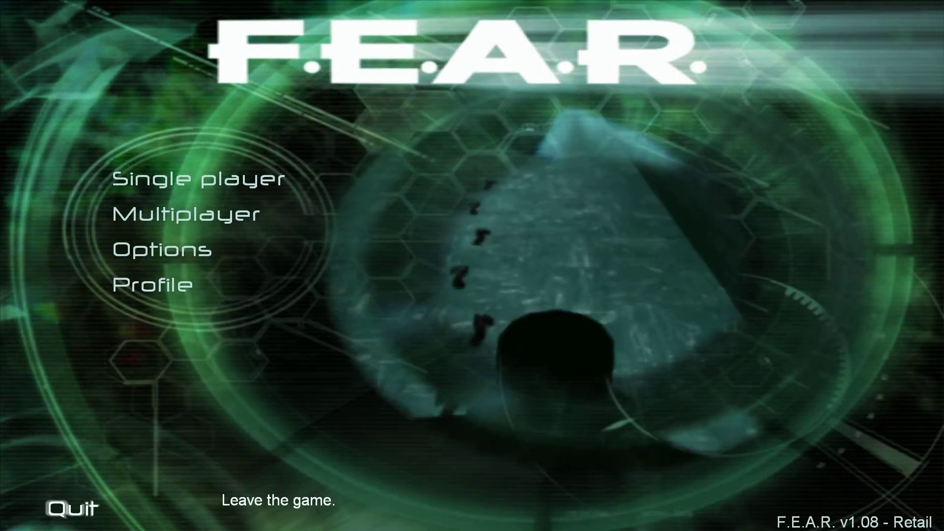
{"action": "key", "text": "Up"}
{"action": "key", "text": "Up"}
{"action": "key", "text": "Up"}
{"action": "key", "text": "Up"}
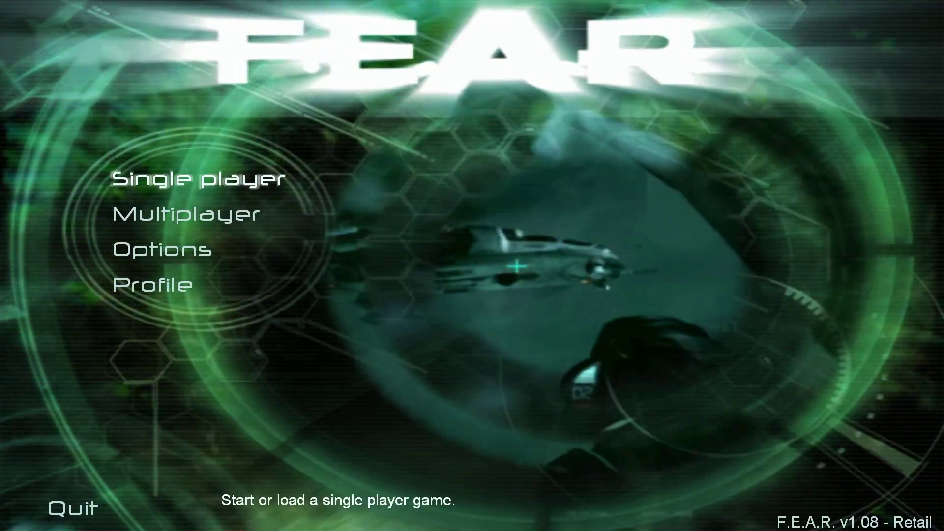
{"action": "key", "text": "Up"}
{"action": "key", "text": "Down"}
{"action": "key", "text": "Down"}
{"action": "key", "text": "Down"}
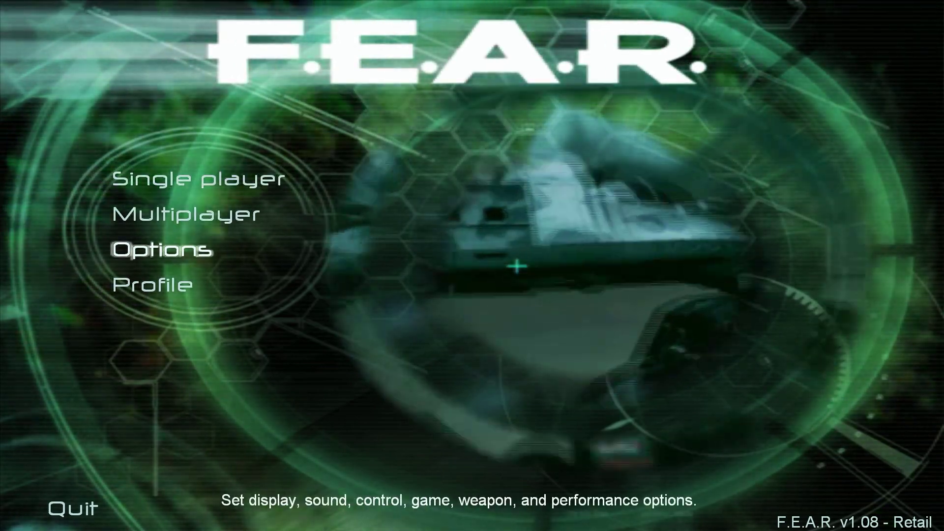
{"action": "key", "text": "Up"}
{"action": "key", "text": "Up"}
{"action": "key", "text": "Up"}
{"action": "key", "text": "Down"}
{"action": "key", "text": "Down"}
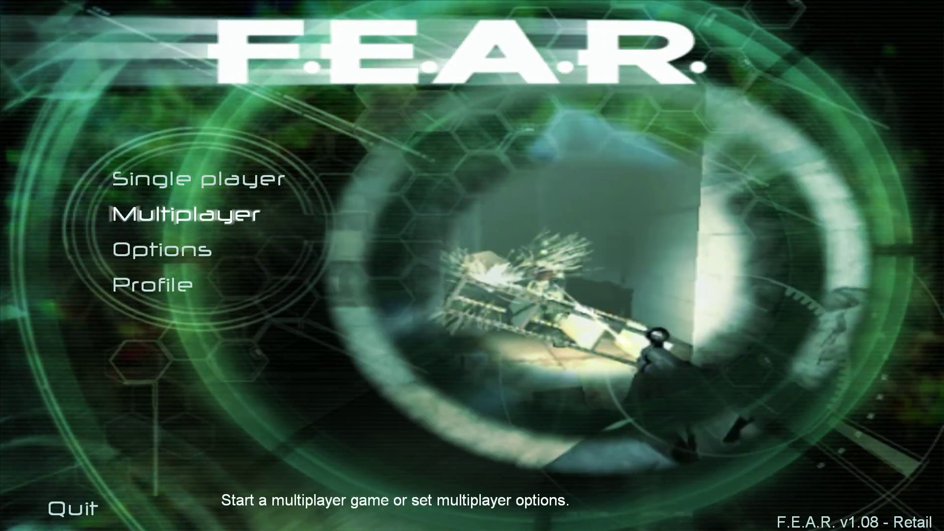
{"action": "key", "text": "Down"}
{"action": "key", "text": "Up"}
{"action": "key", "text": "Down"}
{"action": "key", "text": "Down"}
{"action": "key", "text": "Down"}
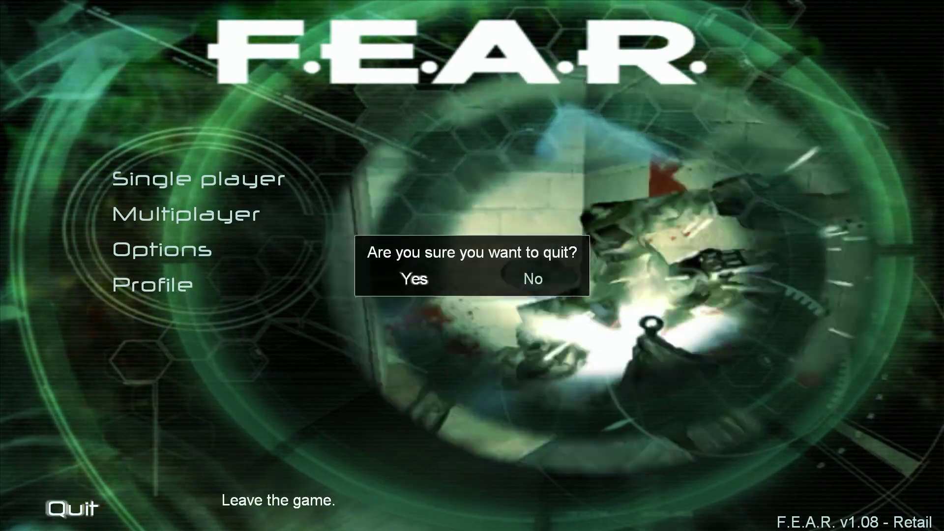